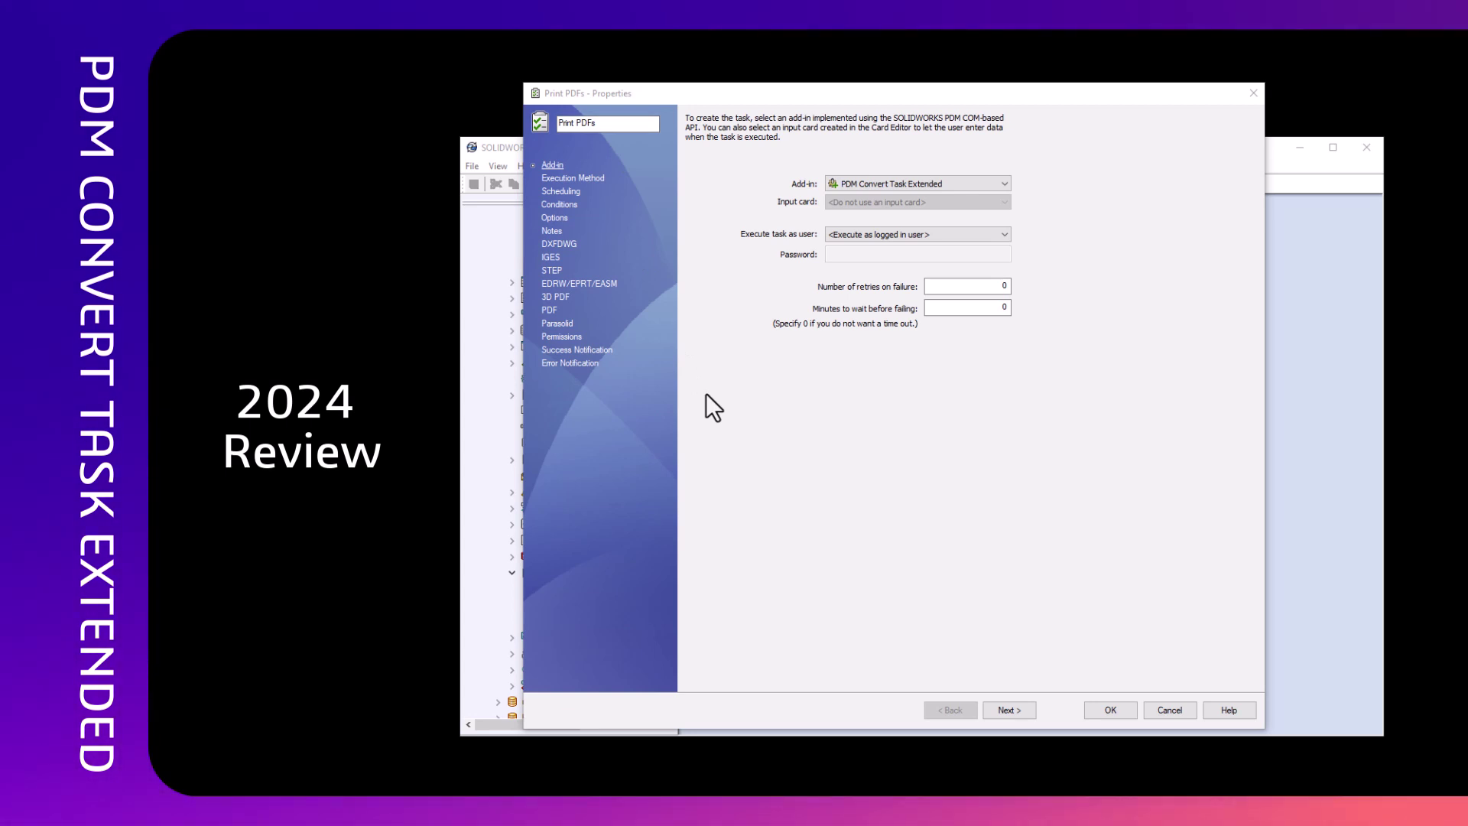
- Examine the Print PDFs task's output options: the variables available for export location and file name, and the selectable export extensions
{"action": "left_click", "coordinate": [563, 221]}
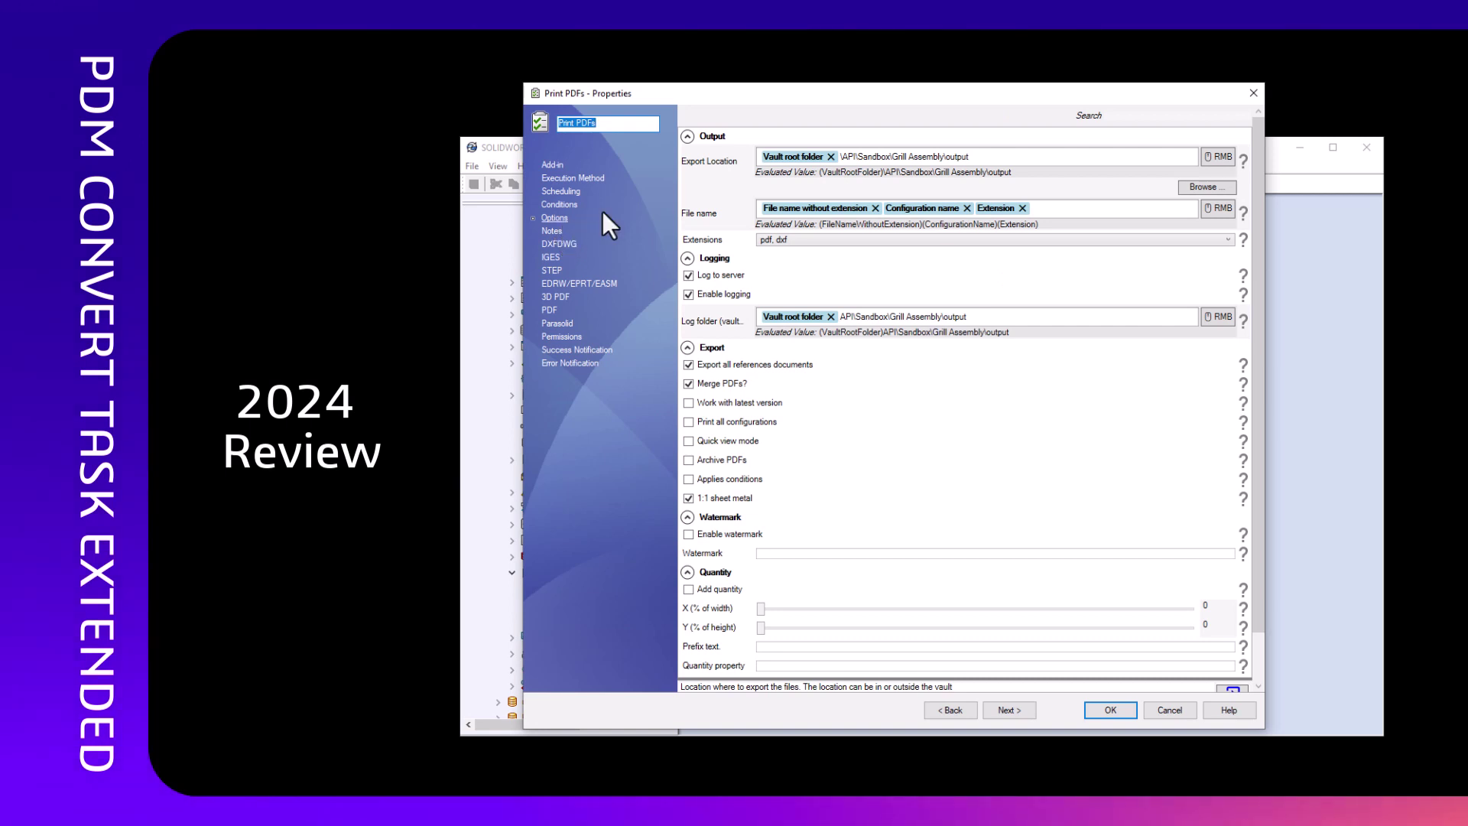
{"action": "left_click", "coordinate": [687, 137]}
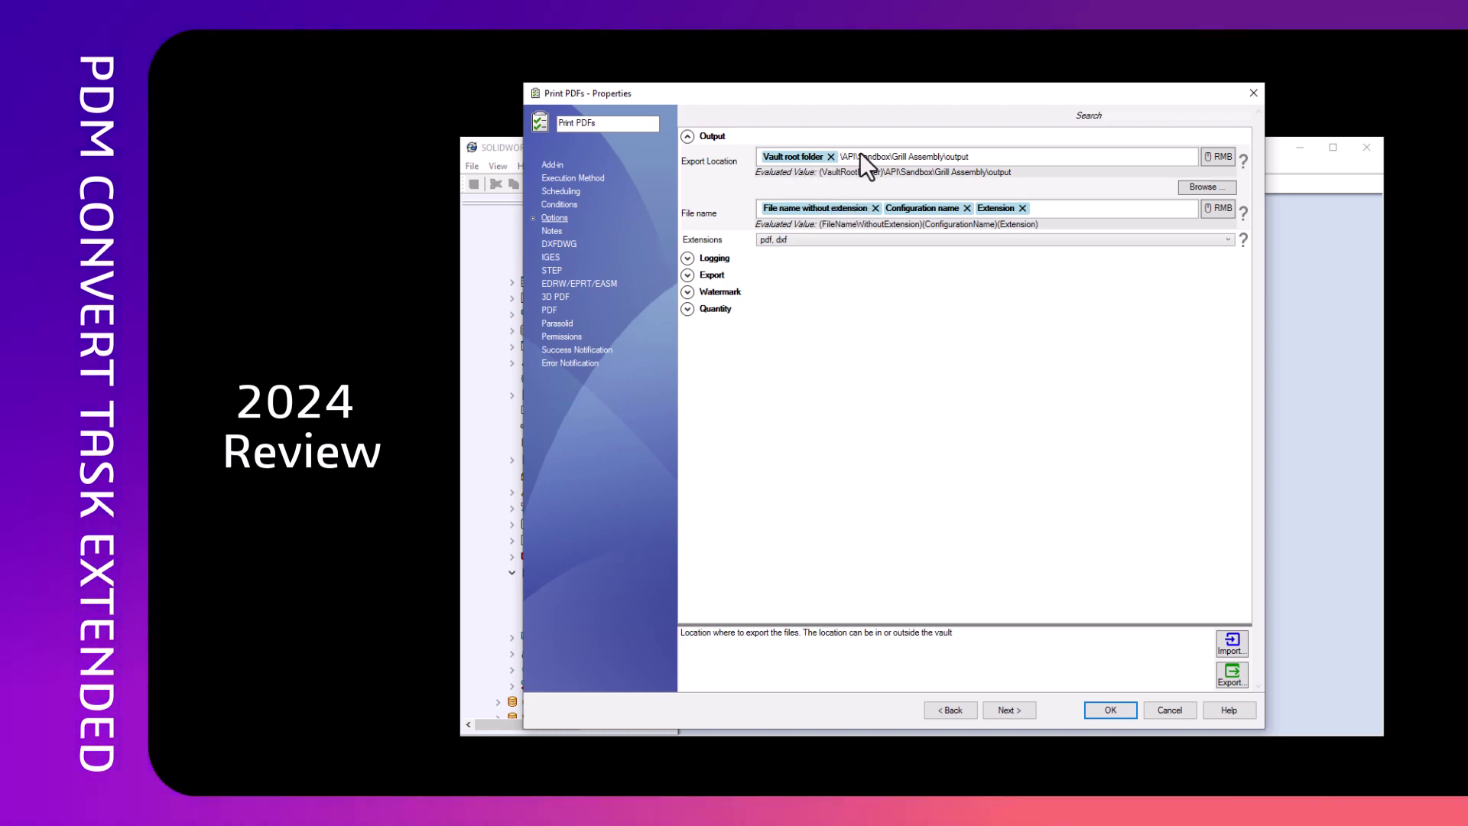
{"action": "left_click", "coordinate": [1222, 161]}
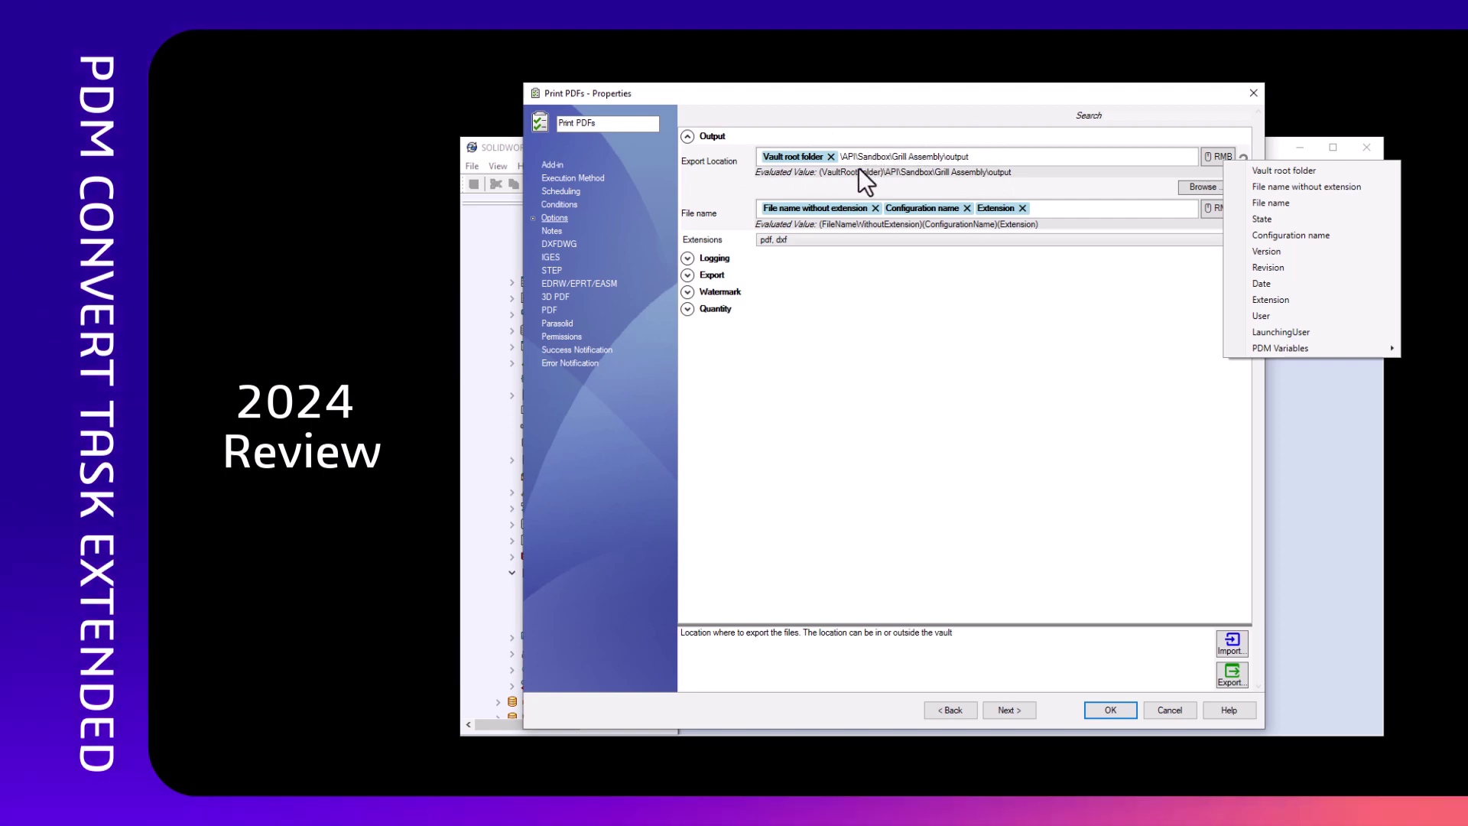
{"action": "left_click", "coordinate": [734, 167]}
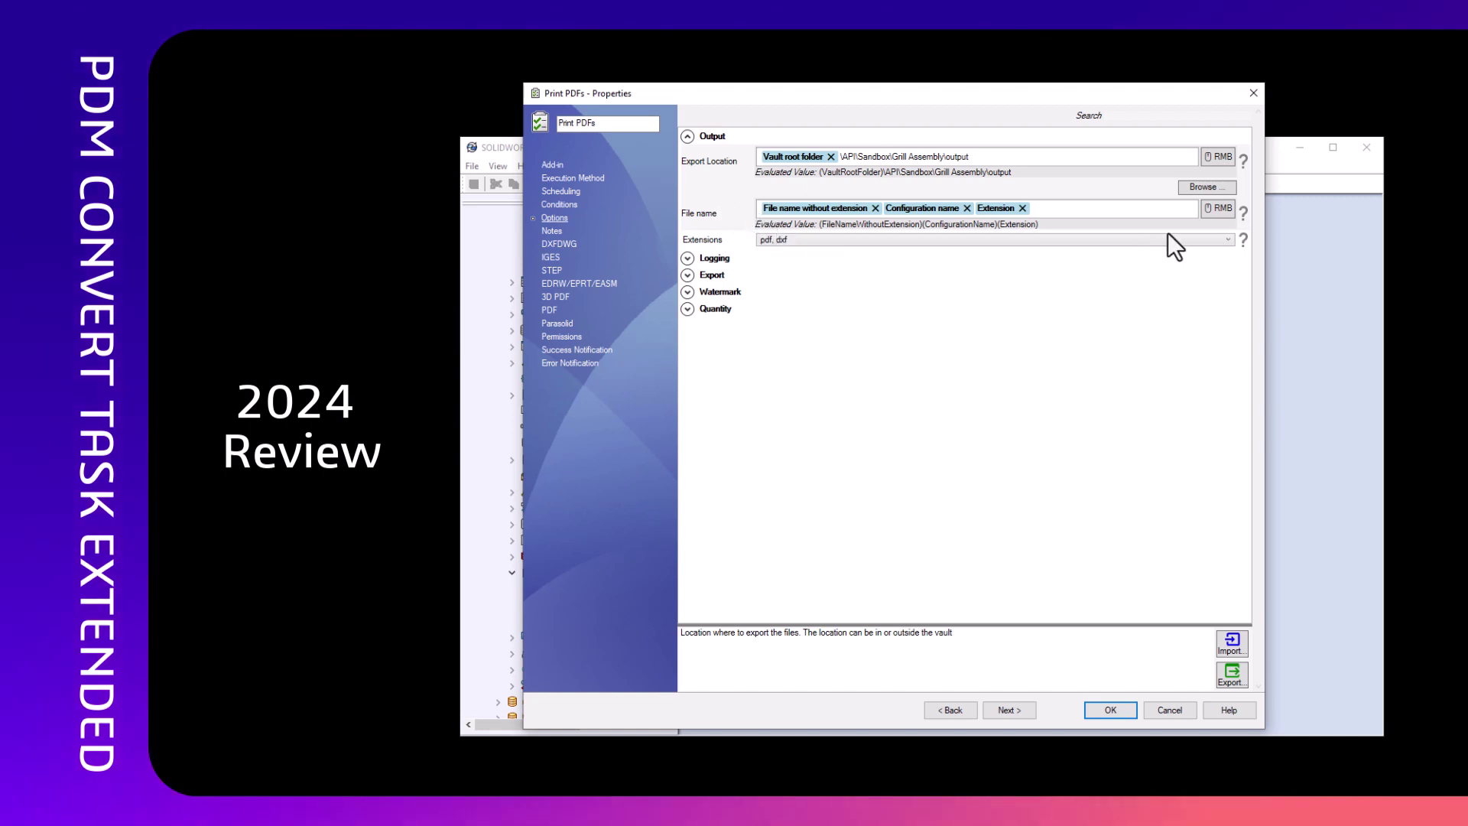
{"action": "left_click", "coordinate": [1218, 208]}
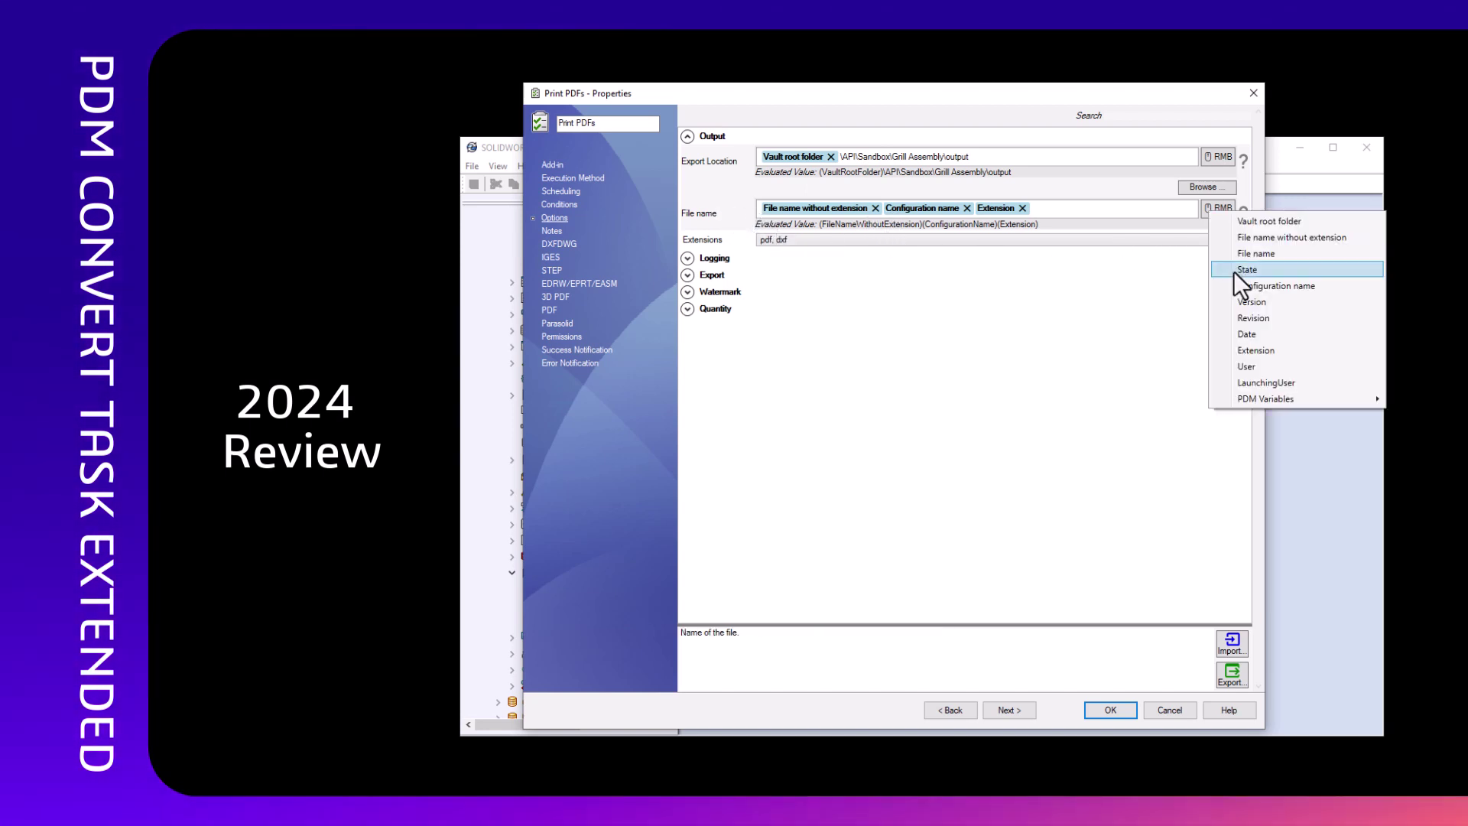
{"action": "left_click", "coordinate": [1034, 261]}
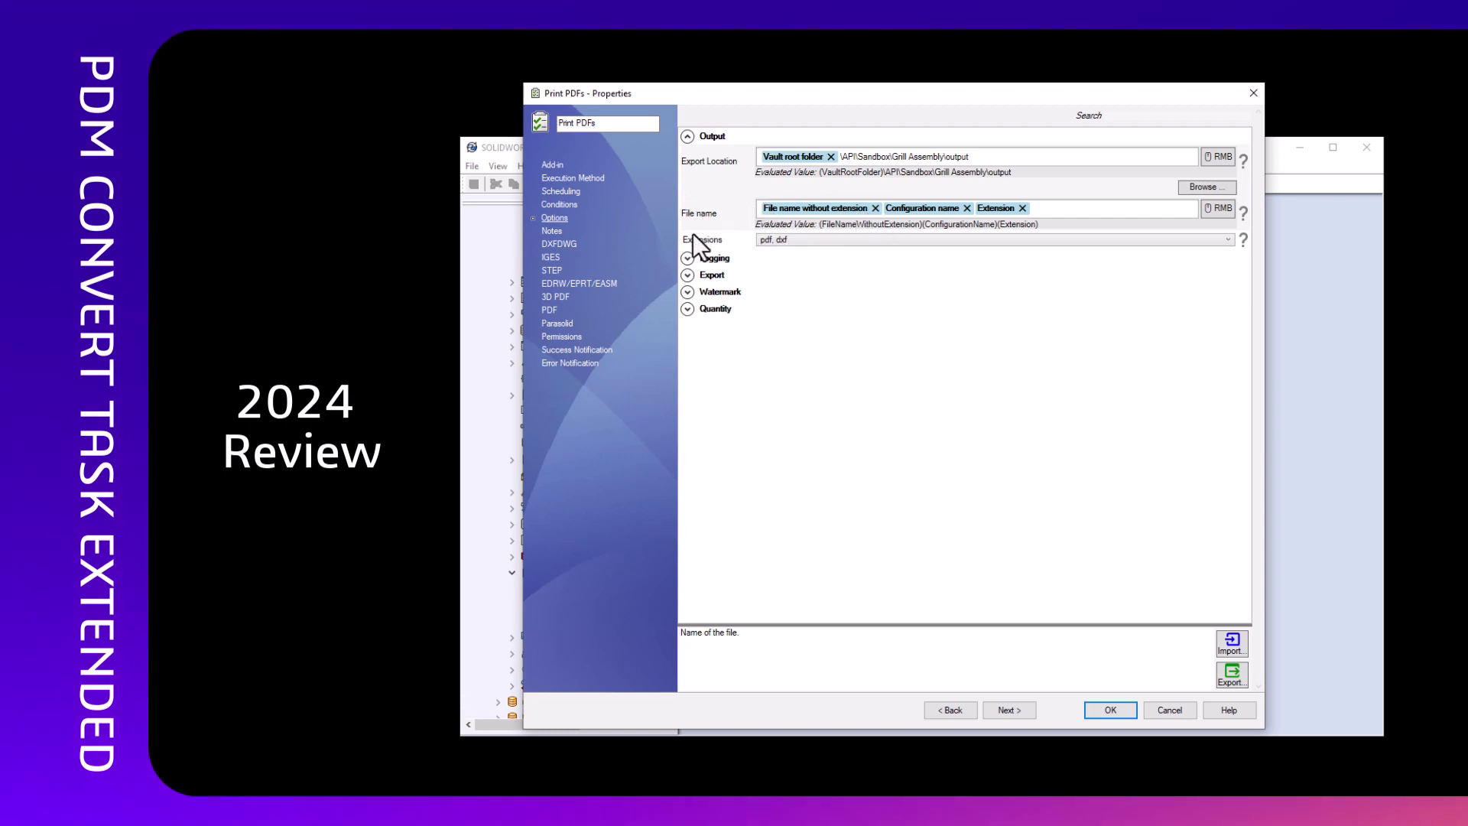
{"action": "left_click", "coordinate": [805, 243]}
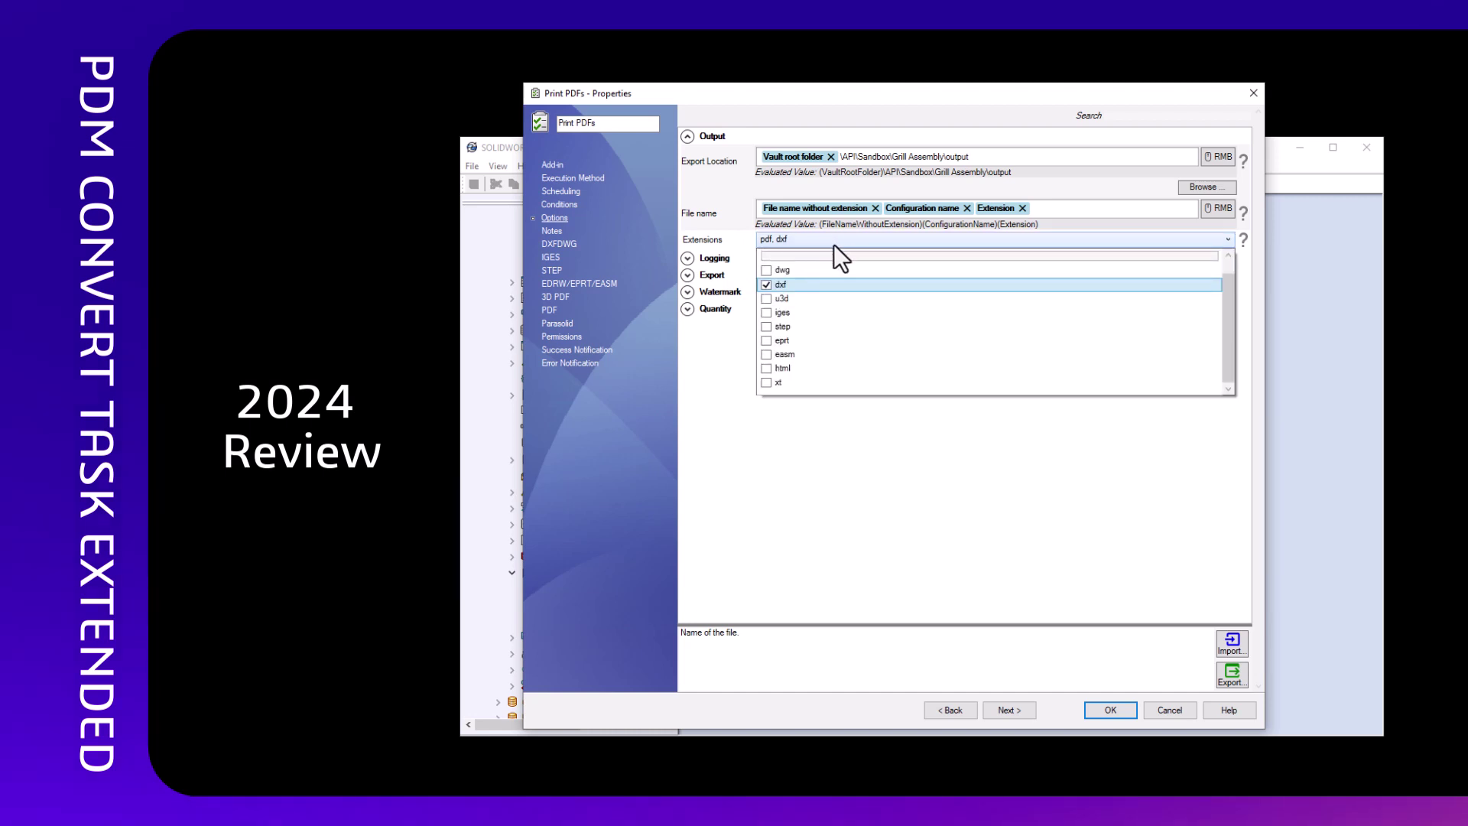
{"action": "scroll", "coordinate": [1071, 271], "scroll_direction": "up", "scroll_amount": 1}
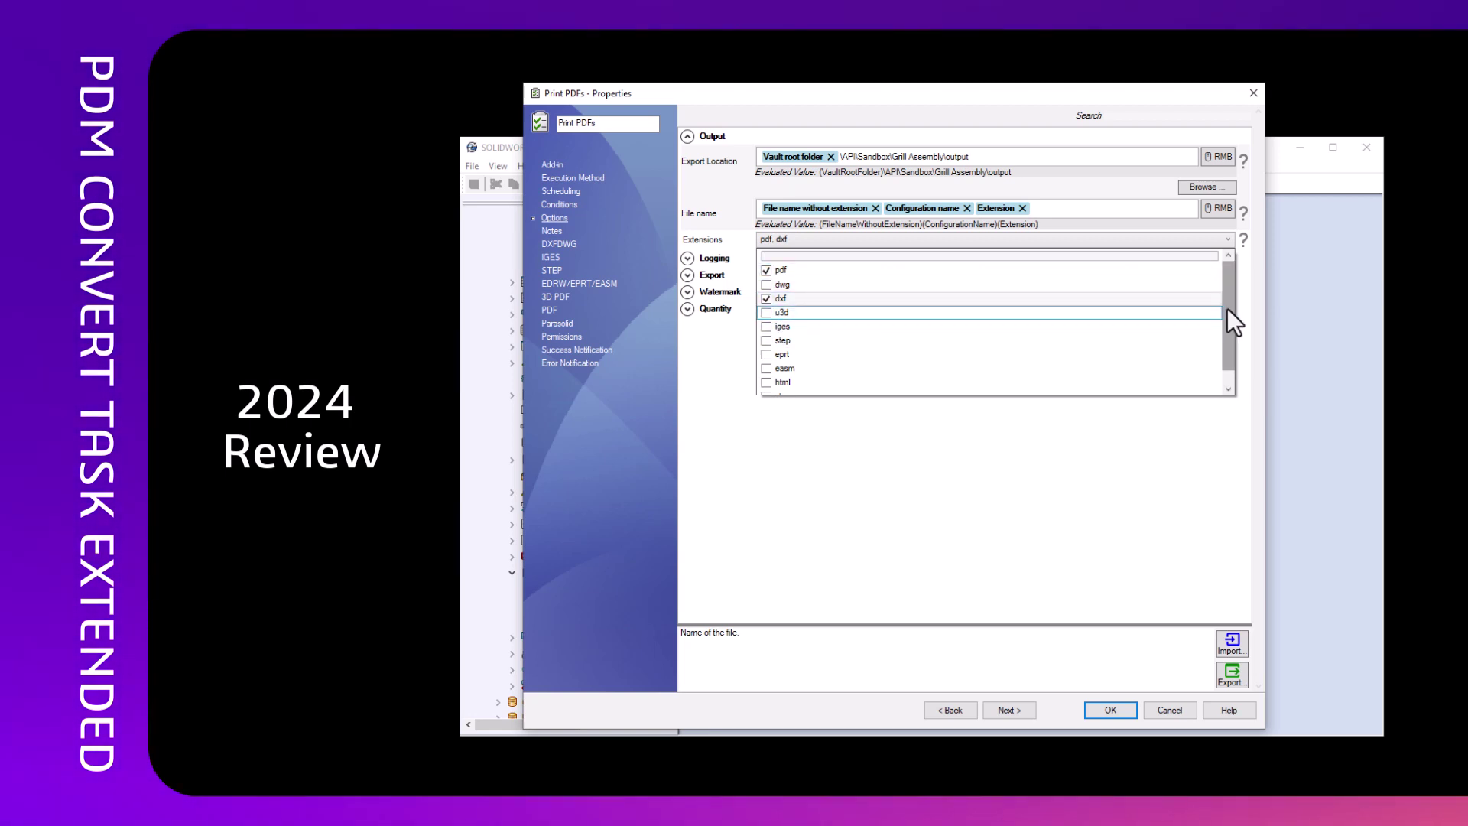
{"action": "scroll", "coordinate": [1227, 319], "scroll_direction": "down", "scroll_amount": 1}
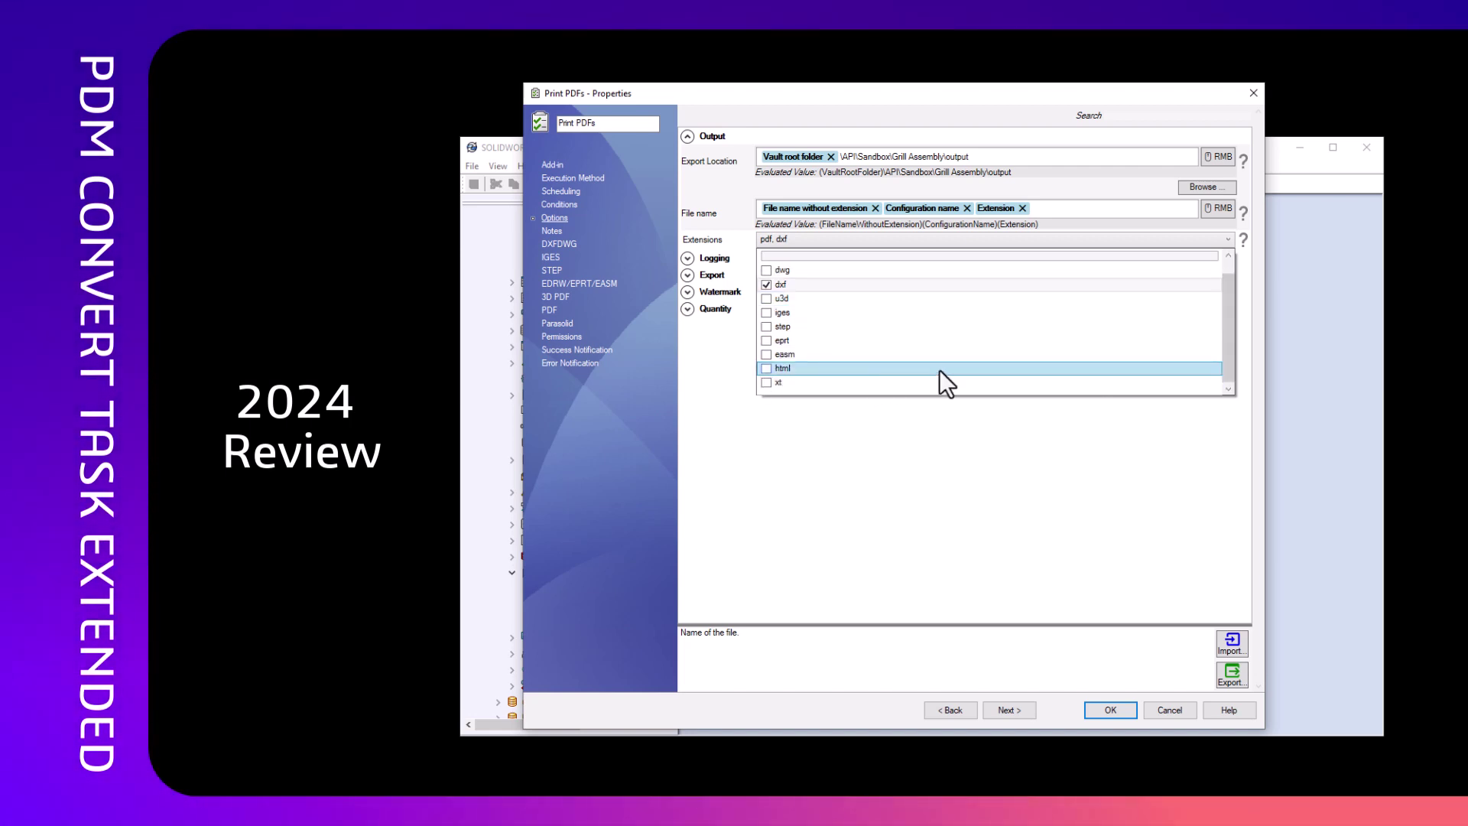
{"action": "left_click", "coordinate": [746, 264]}
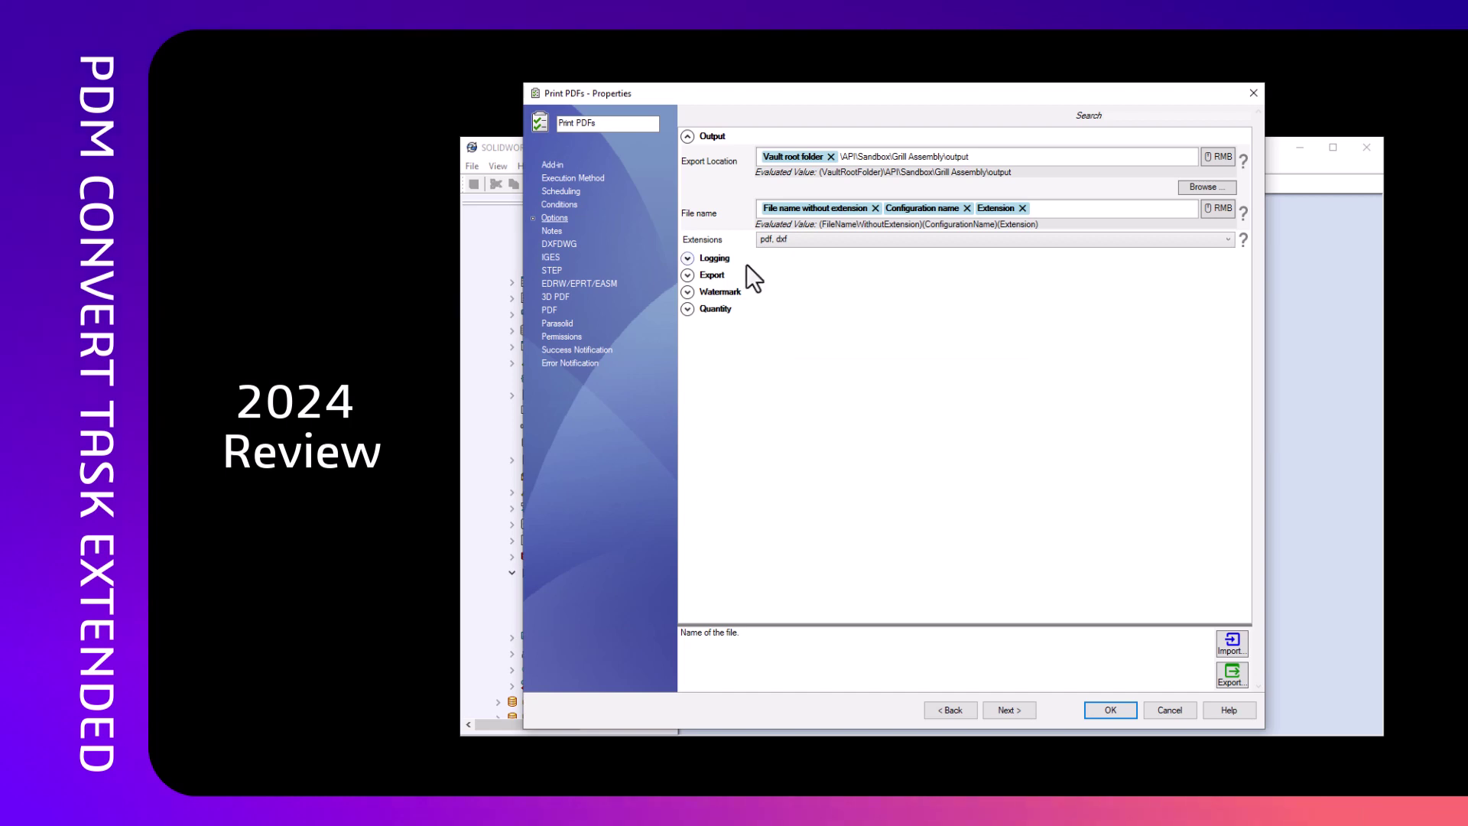
- Examine the task's logging settings and export options, and check which extensions can be exported
{"action": "left_click", "coordinate": [705, 260]}
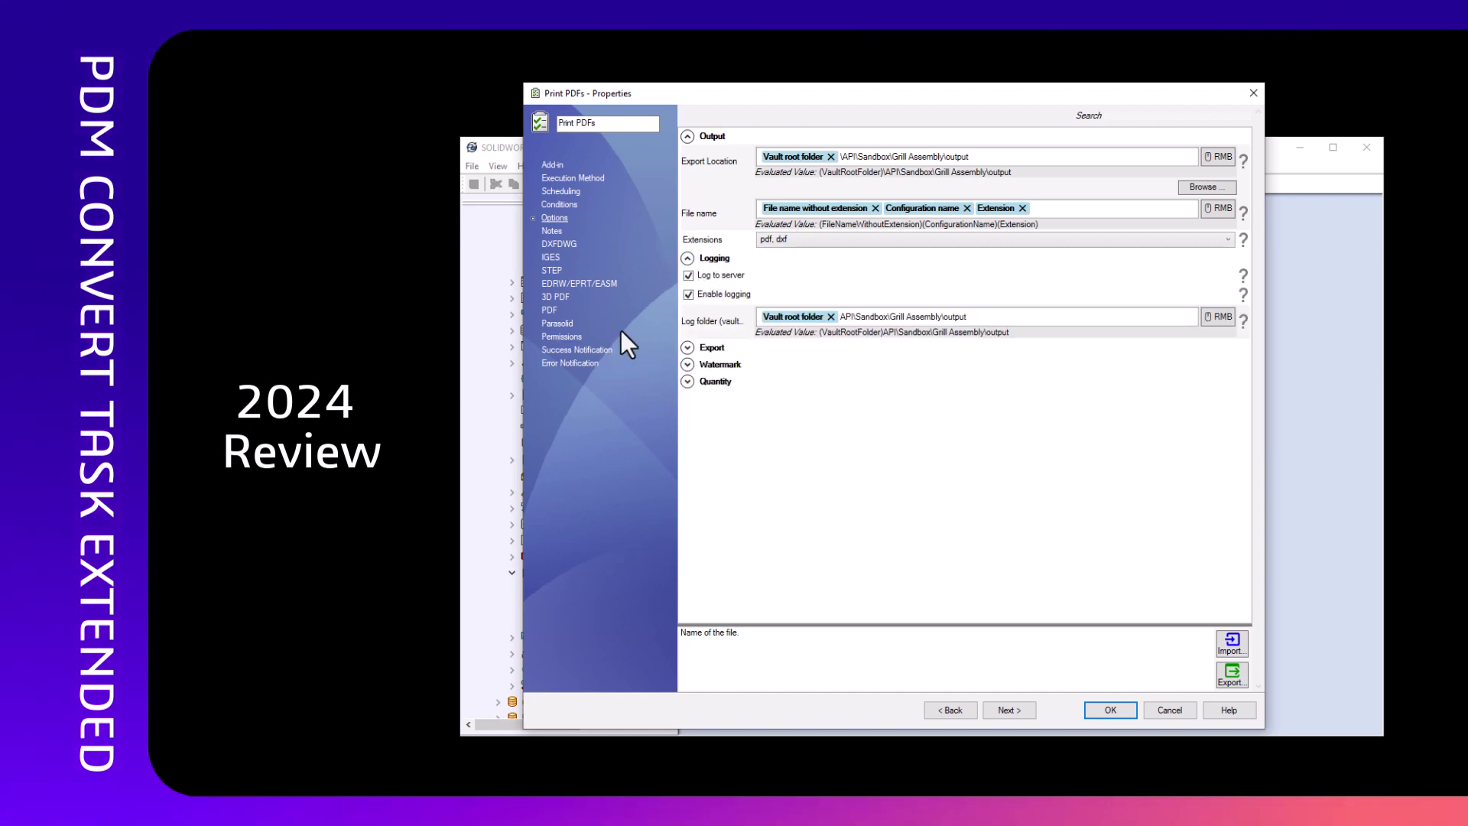
{"action": "left_click", "coordinate": [689, 294]}
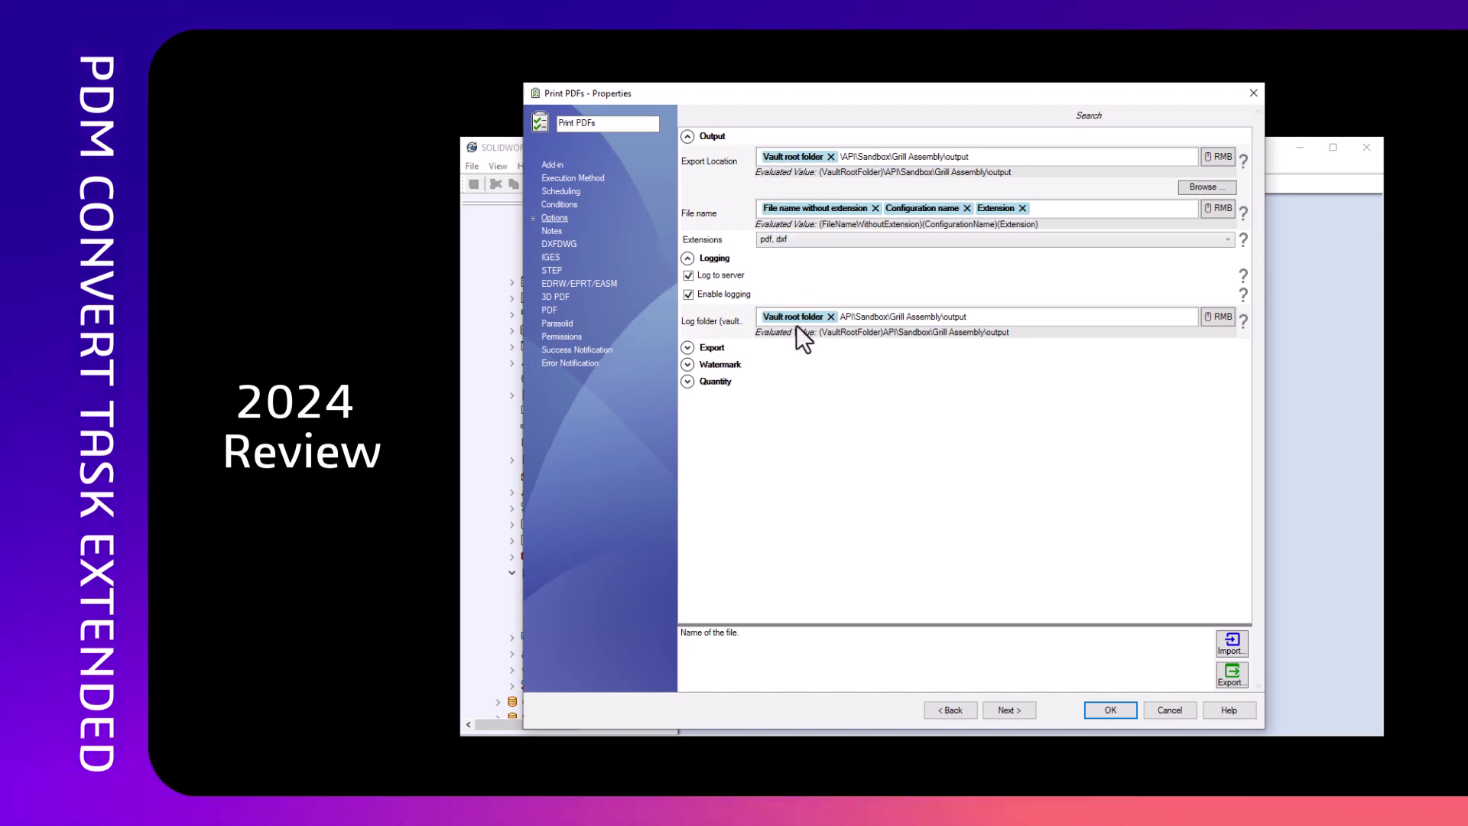
{"action": "left_click", "coordinate": [712, 349]}
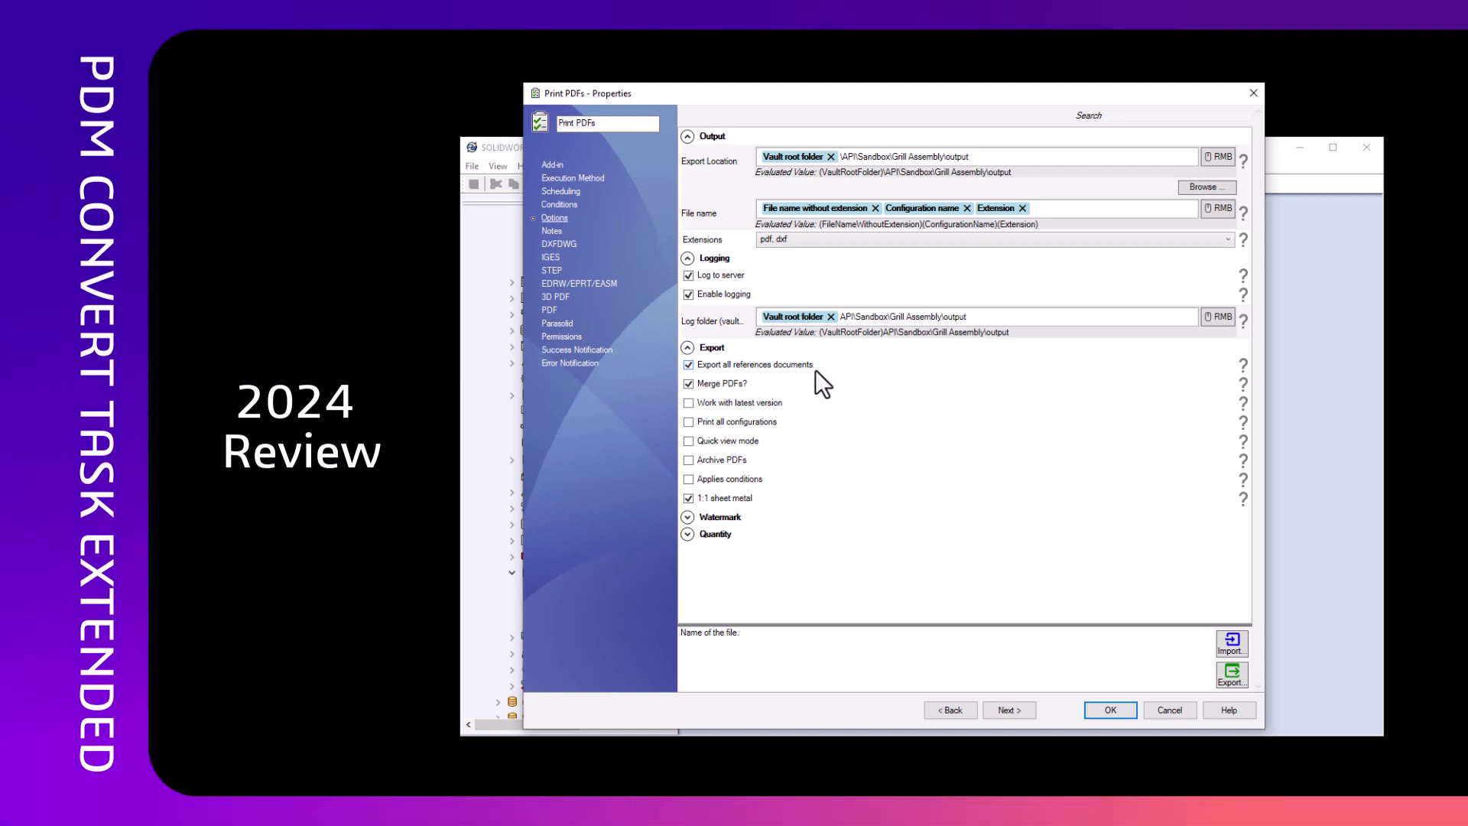
{"action": "mouse_move", "coordinate": [780, 374]}
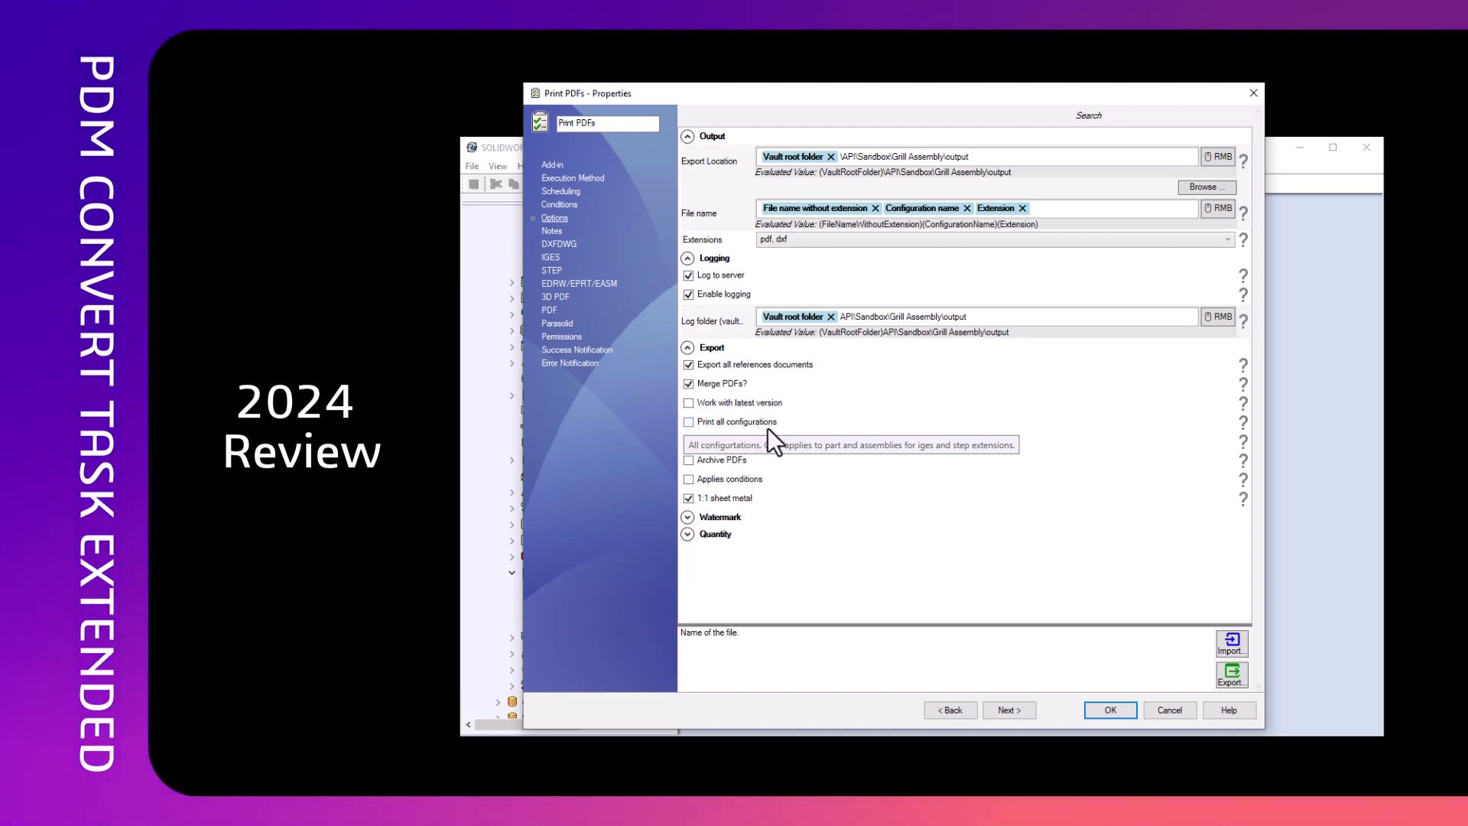
{"action": "left_click", "coordinate": [872, 239]}
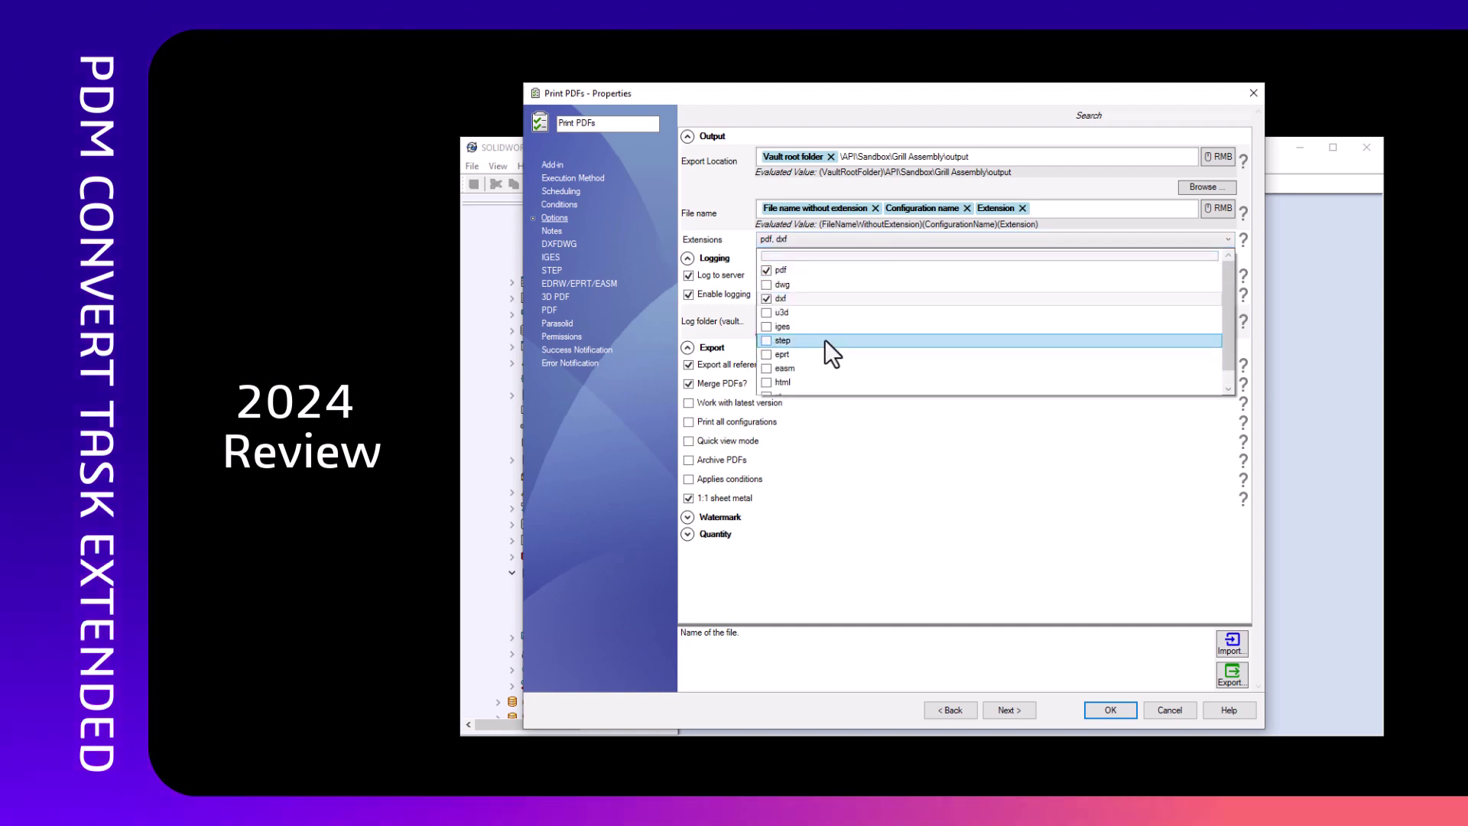
{"action": "left_click", "coordinate": [867, 243]}
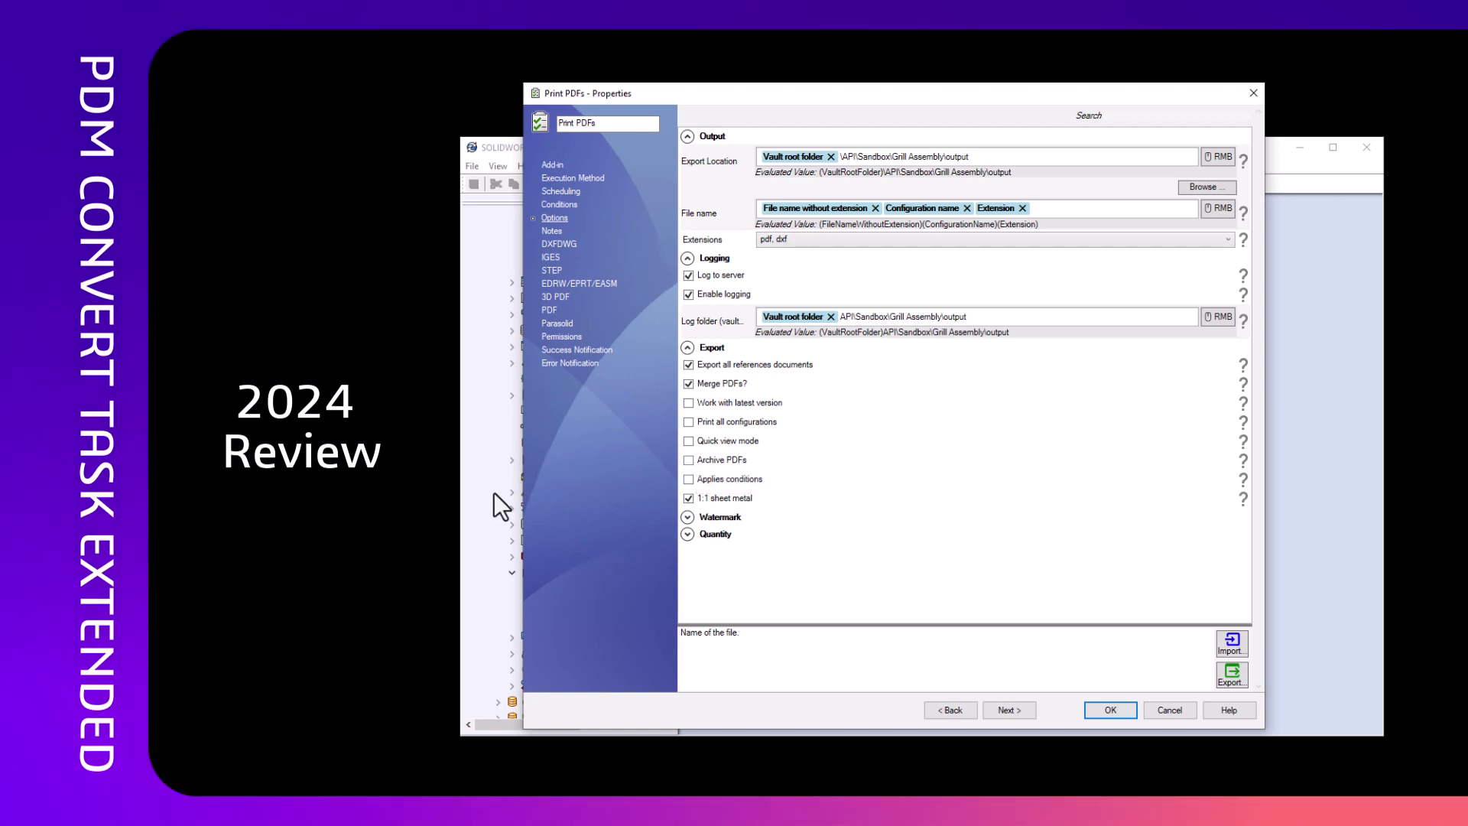
- Enable Applies conditions for the export and add a task condition on the Part Type variable using Text Equal To
{"action": "left_click", "coordinate": [687, 480]}
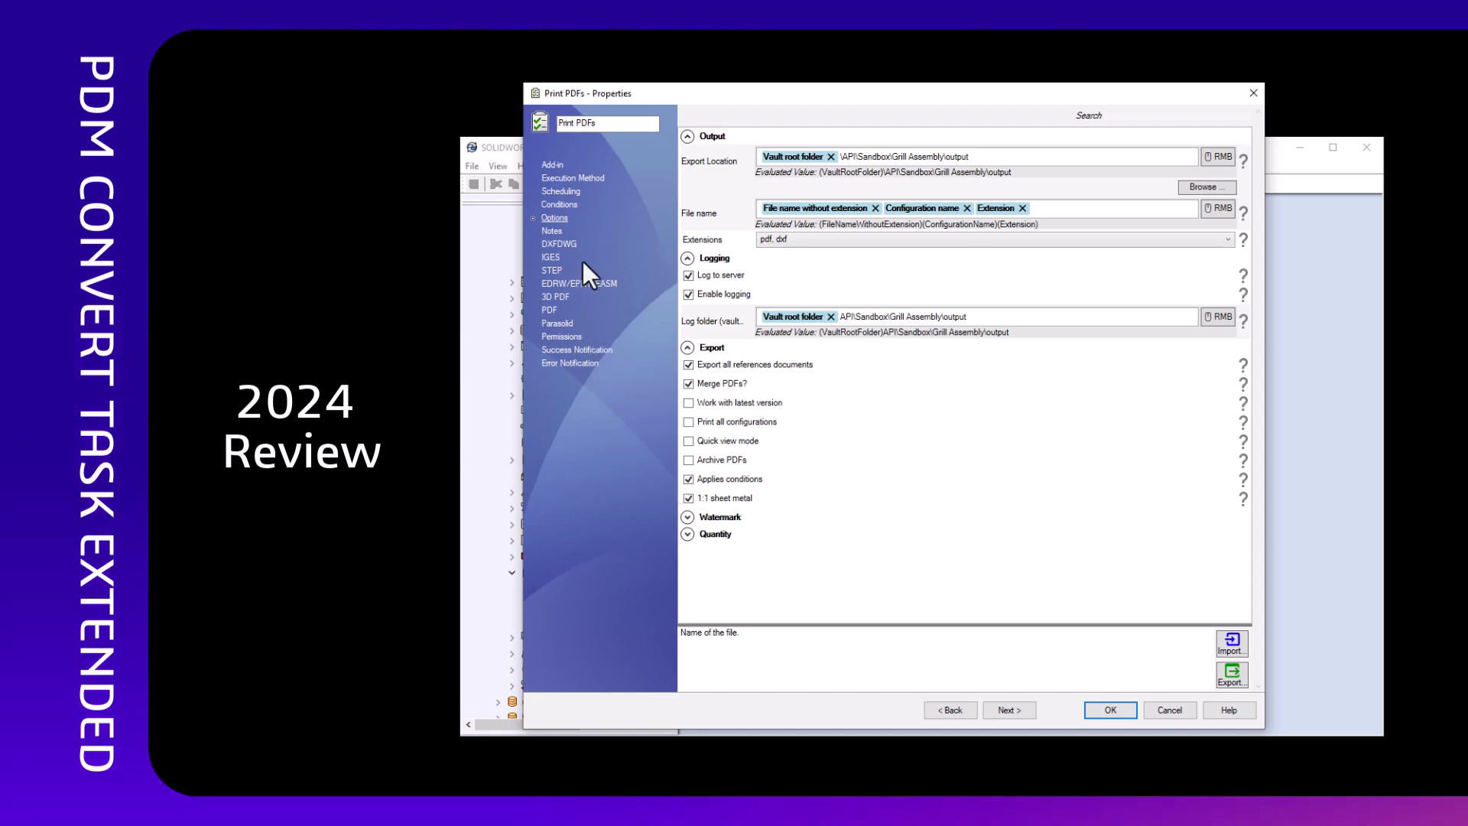
{"action": "left_click", "coordinate": [561, 205]}
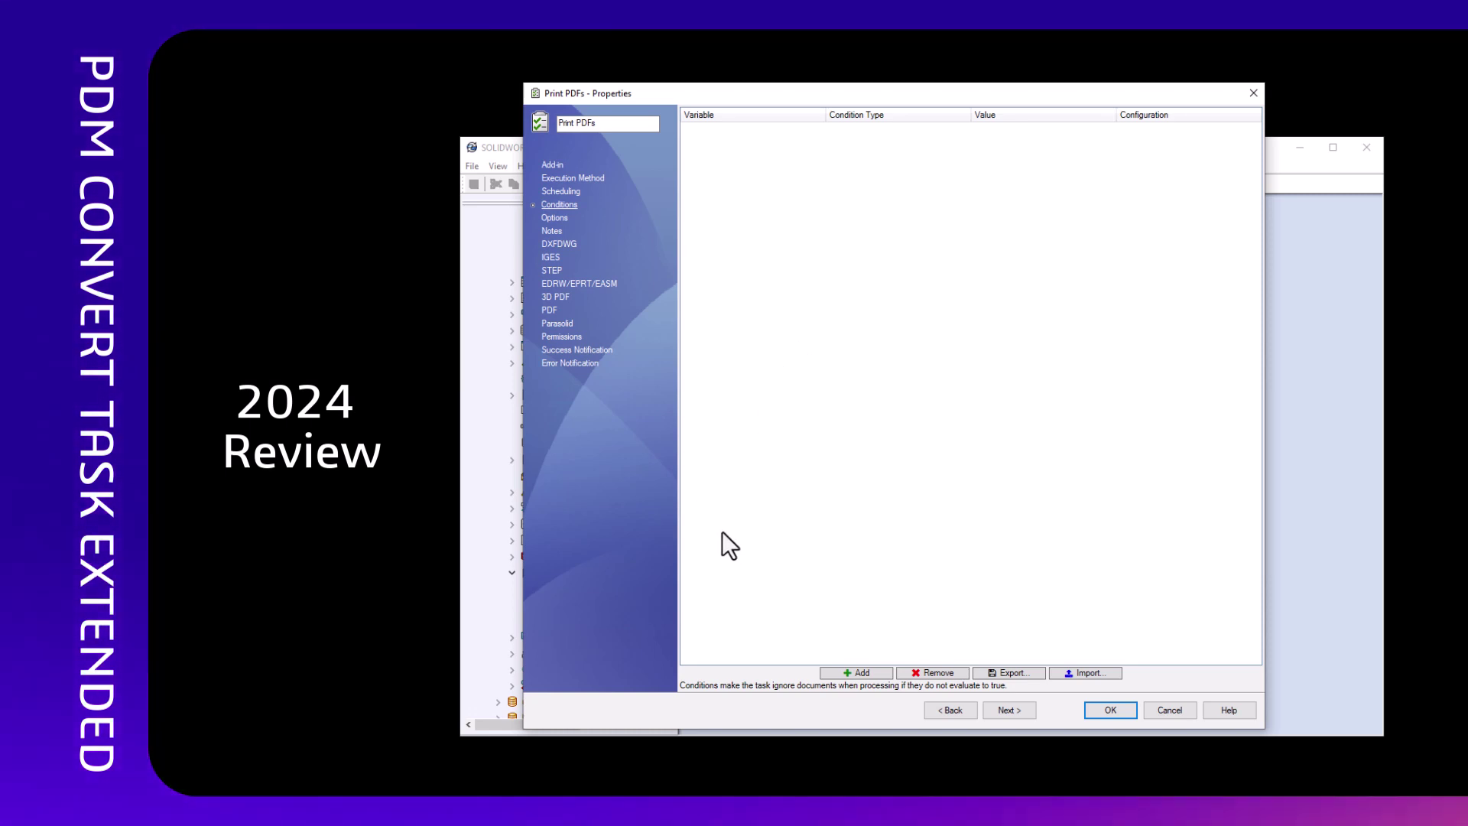
{"action": "left_click", "coordinate": [858, 673]}
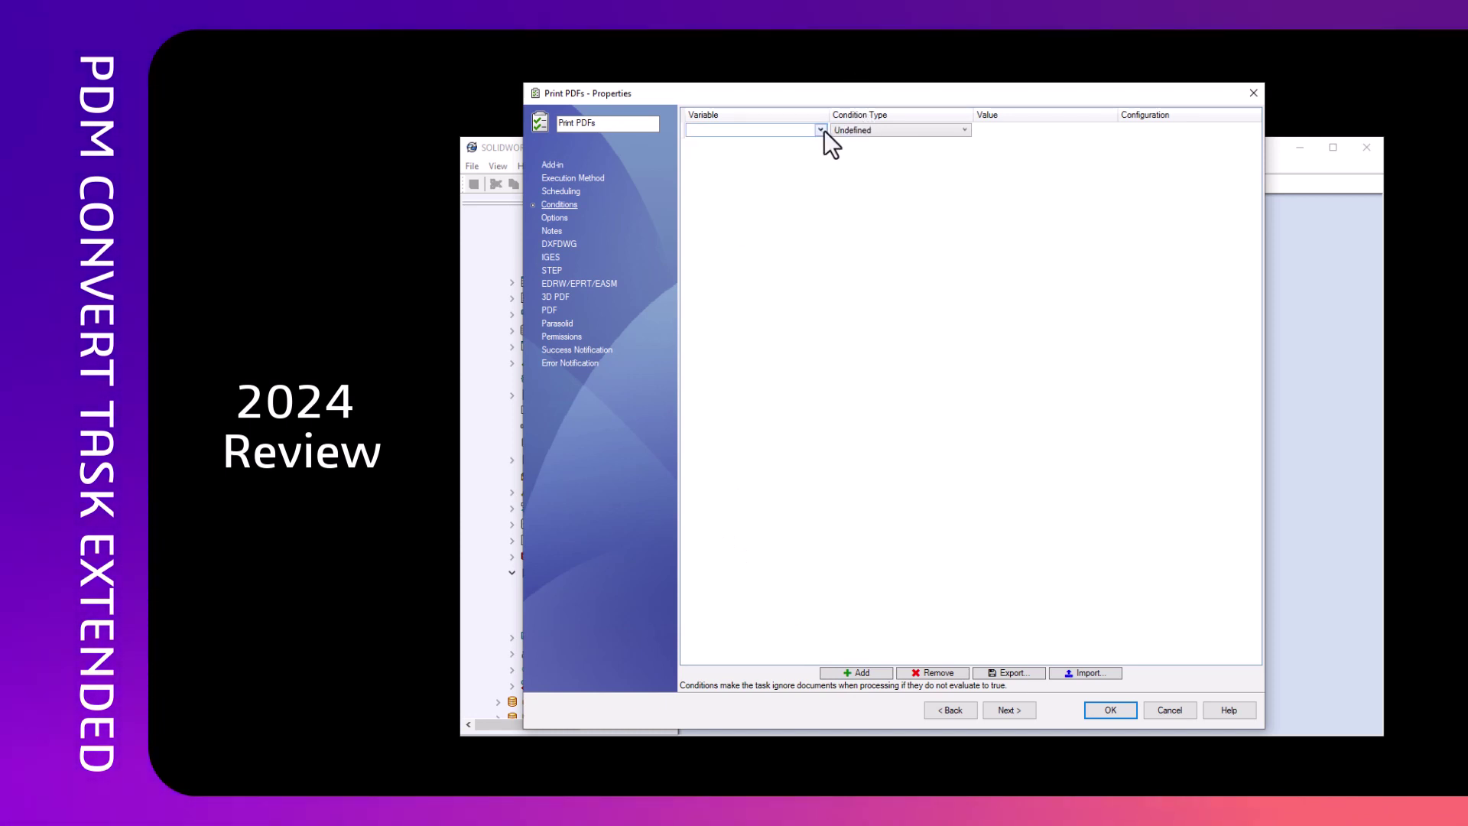
{"action": "left_click", "coordinate": [821, 130]}
{"action": "type", "text": "Part Type"}
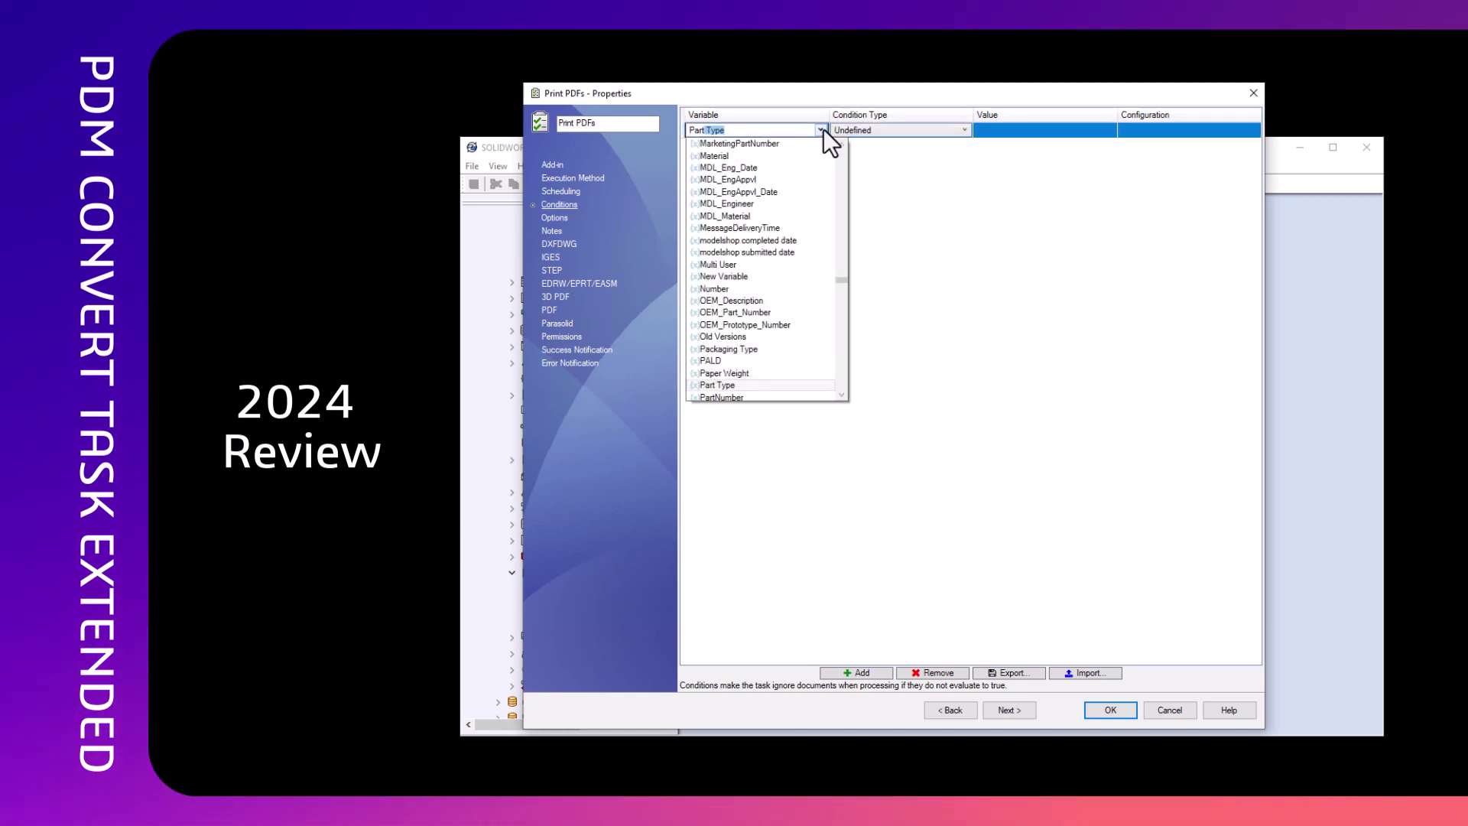
{"action": "left_click", "coordinate": [787, 132]}
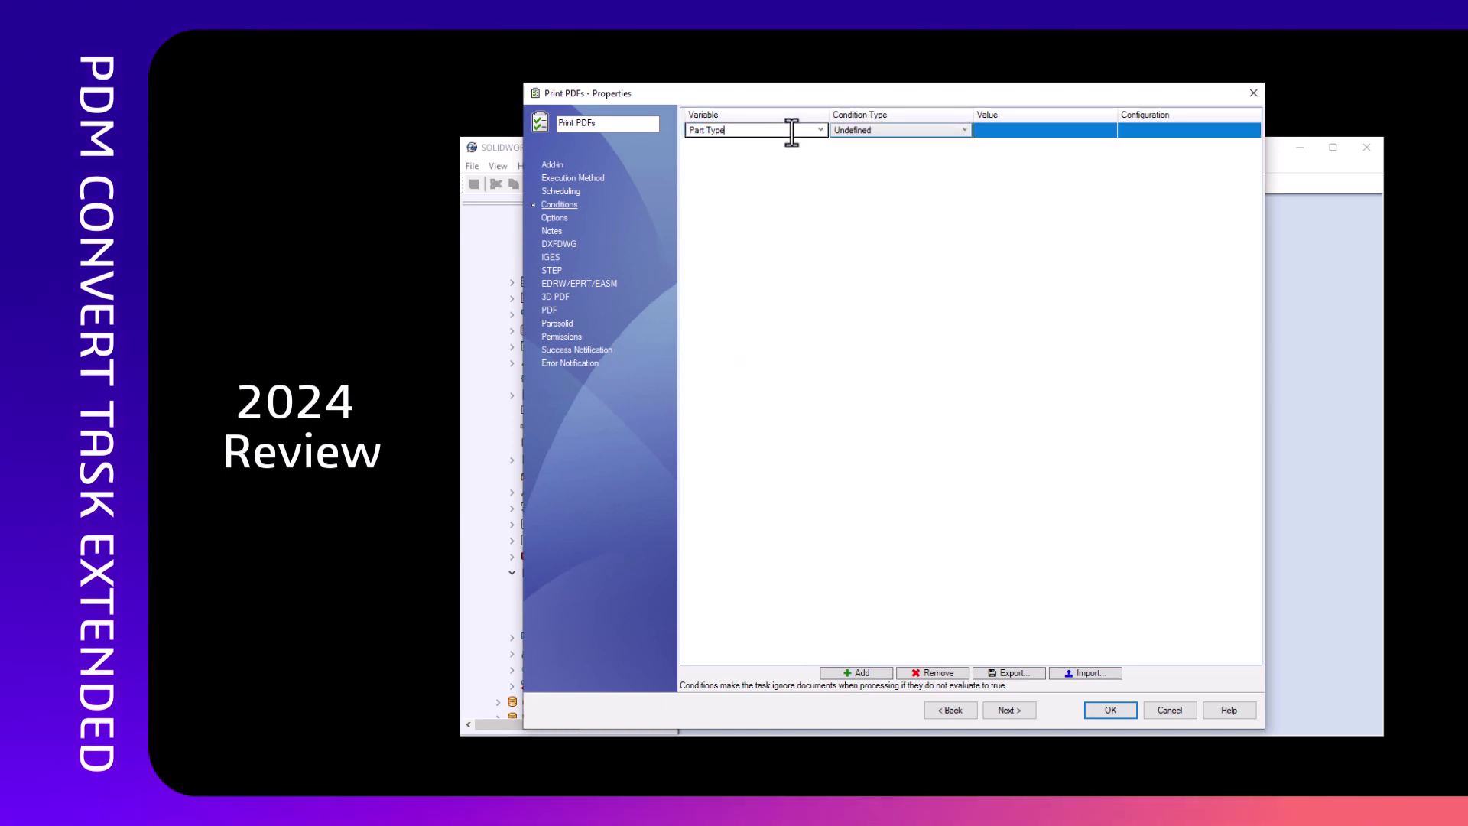
{"action": "left_click", "coordinate": [875, 132]}
{"action": "left_click", "coordinate": [873, 156]}
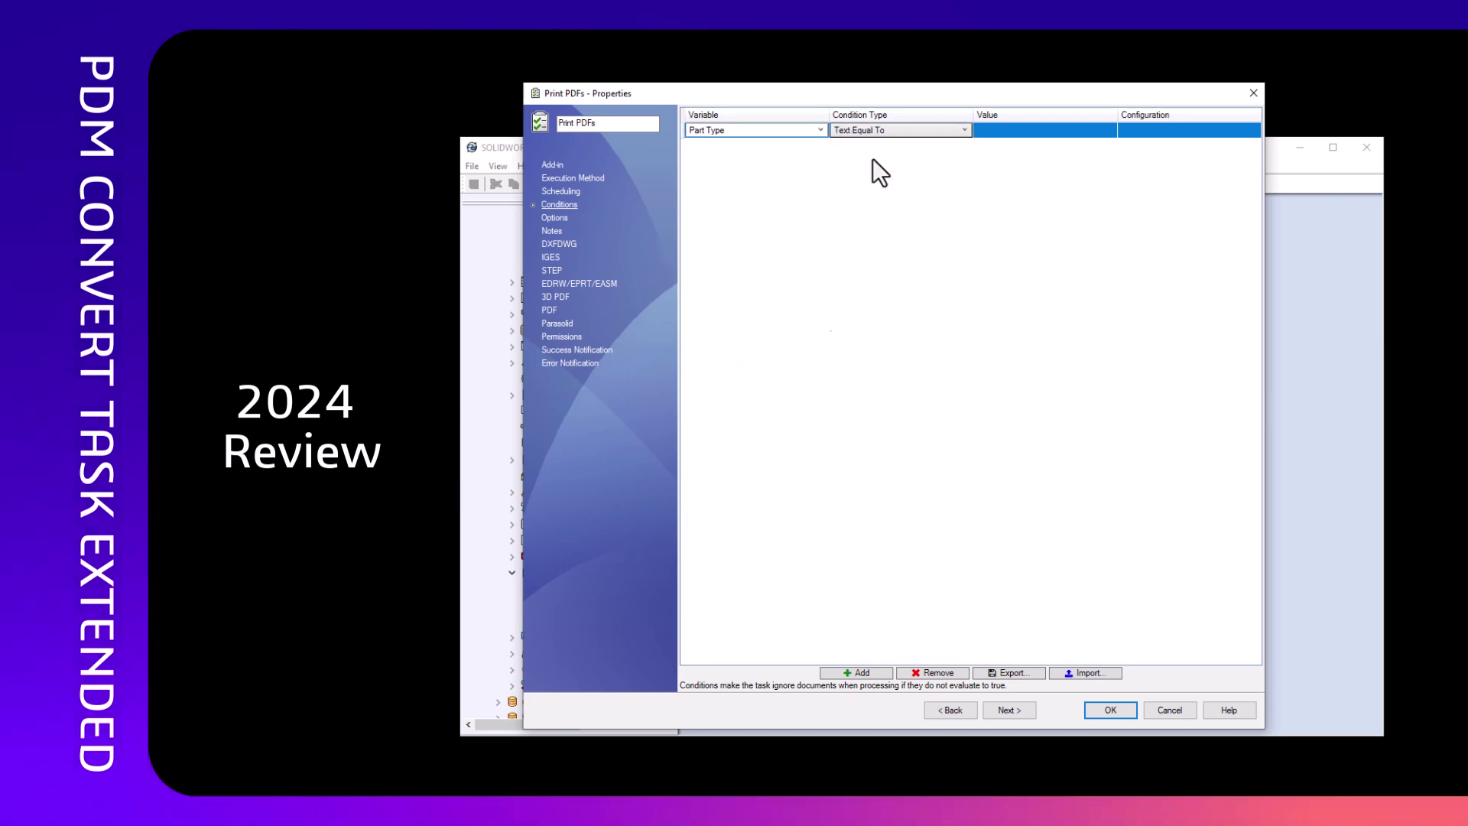
- Set the Part Type condition's value to Make
{"action": "left_click", "coordinate": [1011, 130]}
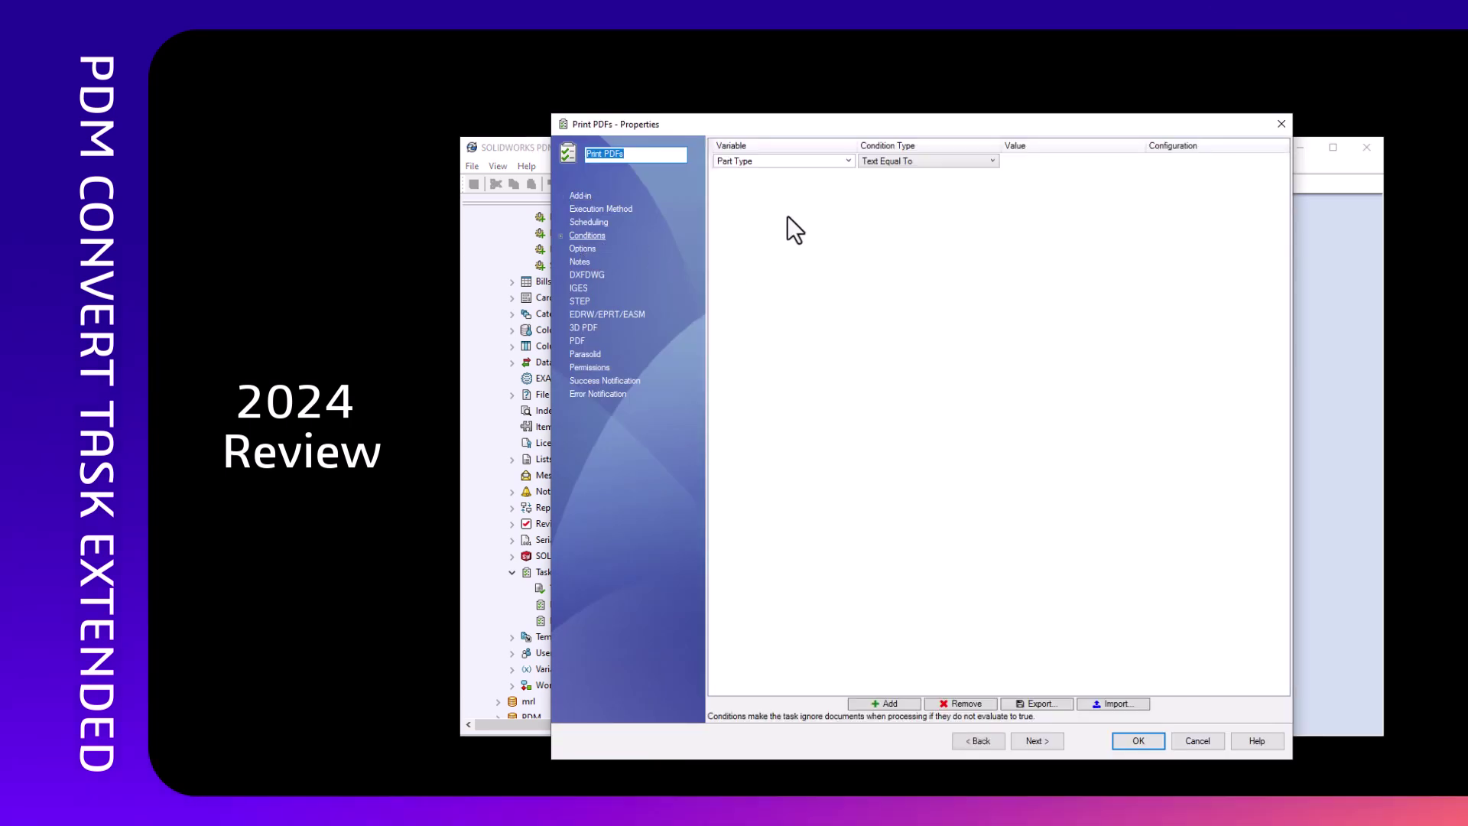
{"action": "left_click", "coordinate": [1056, 159]}
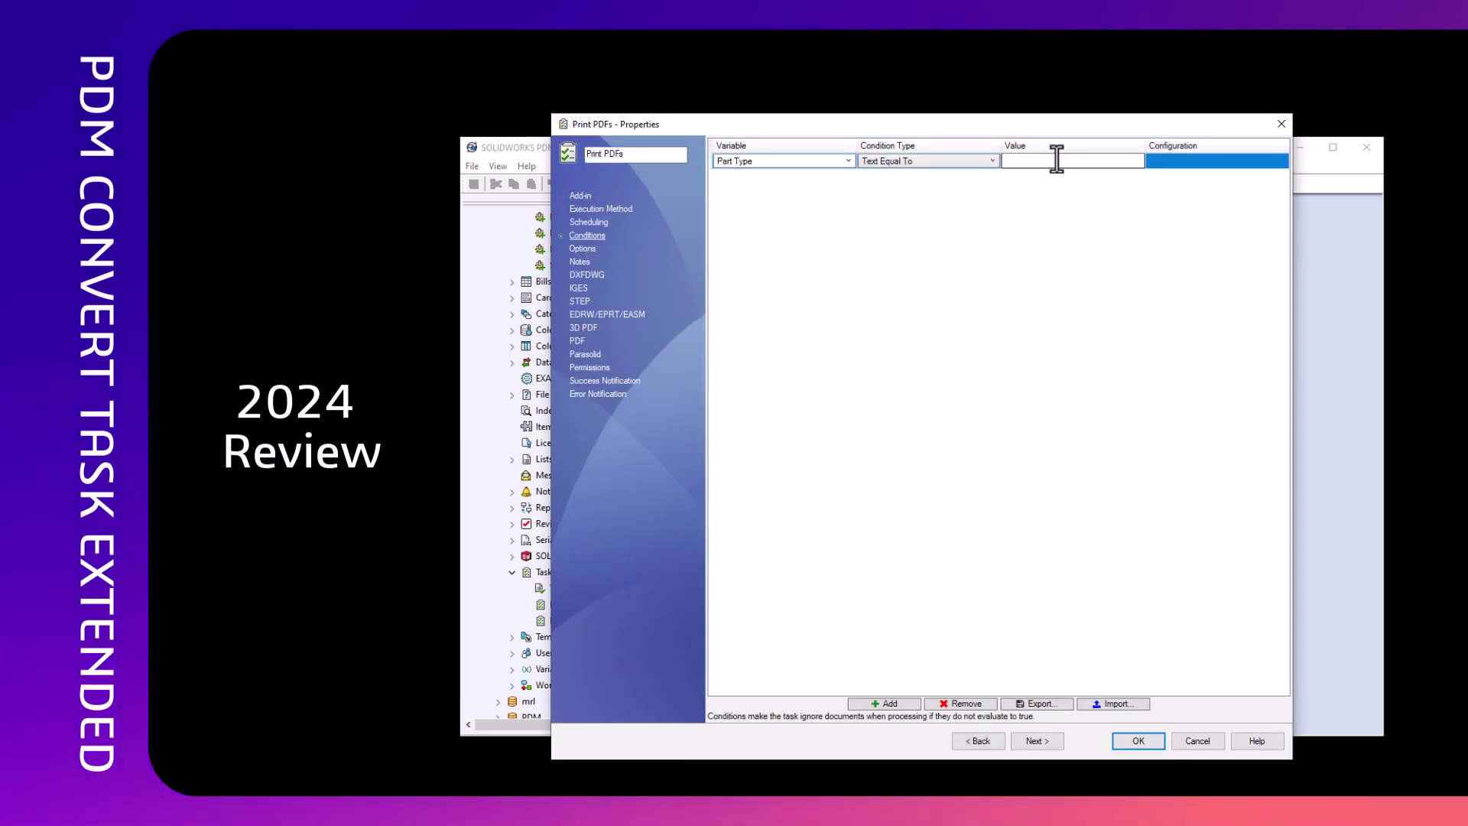
{"action": "type", "text": "Make"}
{"action": "key", "text": "Return"}
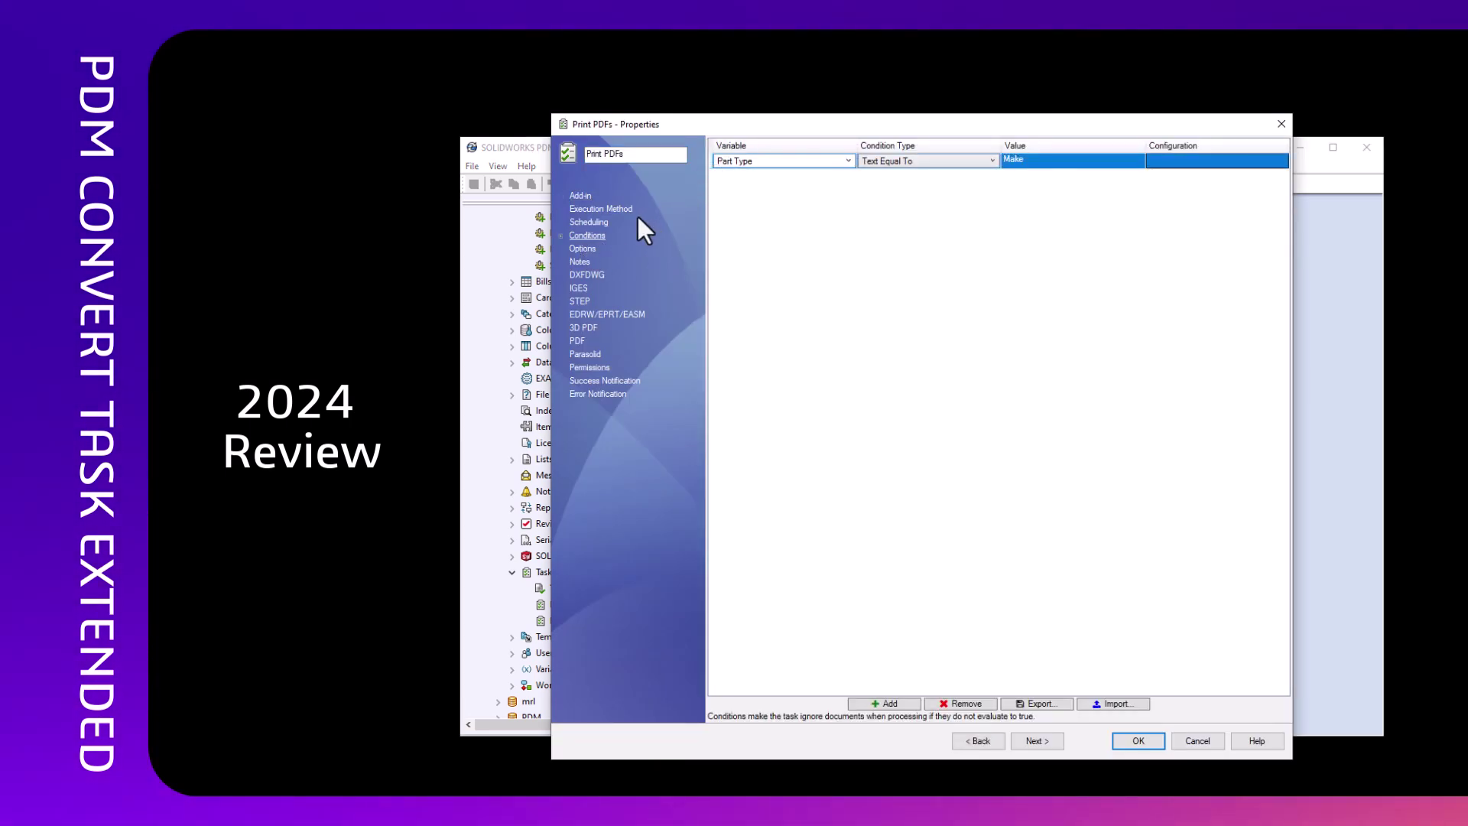
- Return to the task options and review the export extensions alongside the output and export settings
{"action": "left_click", "coordinate": [595, 249]}
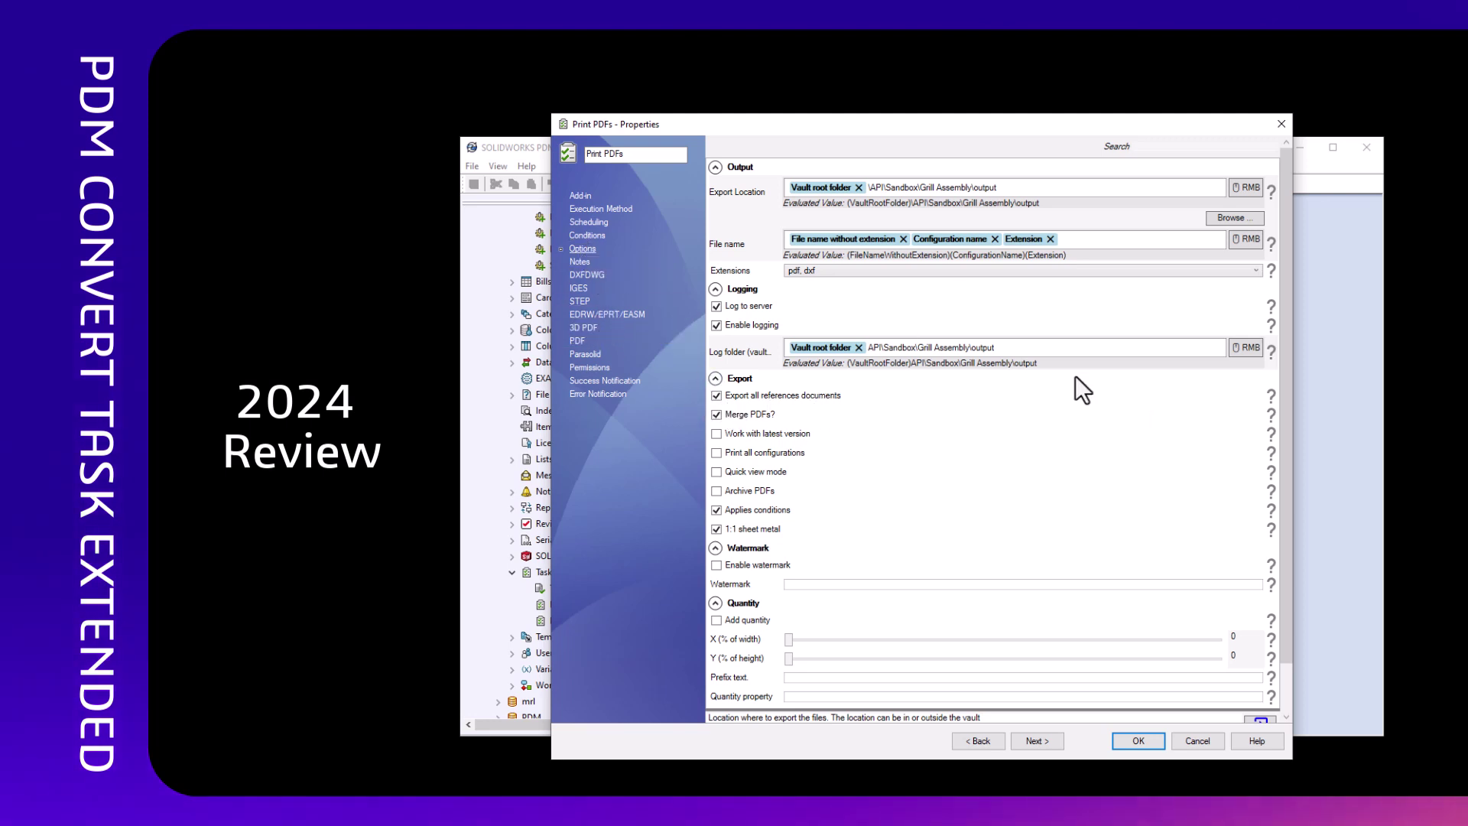
{"action": "scroll", "coordinate": [1290, 401], "scroll_direction": "down", "scroll_amount": 1}
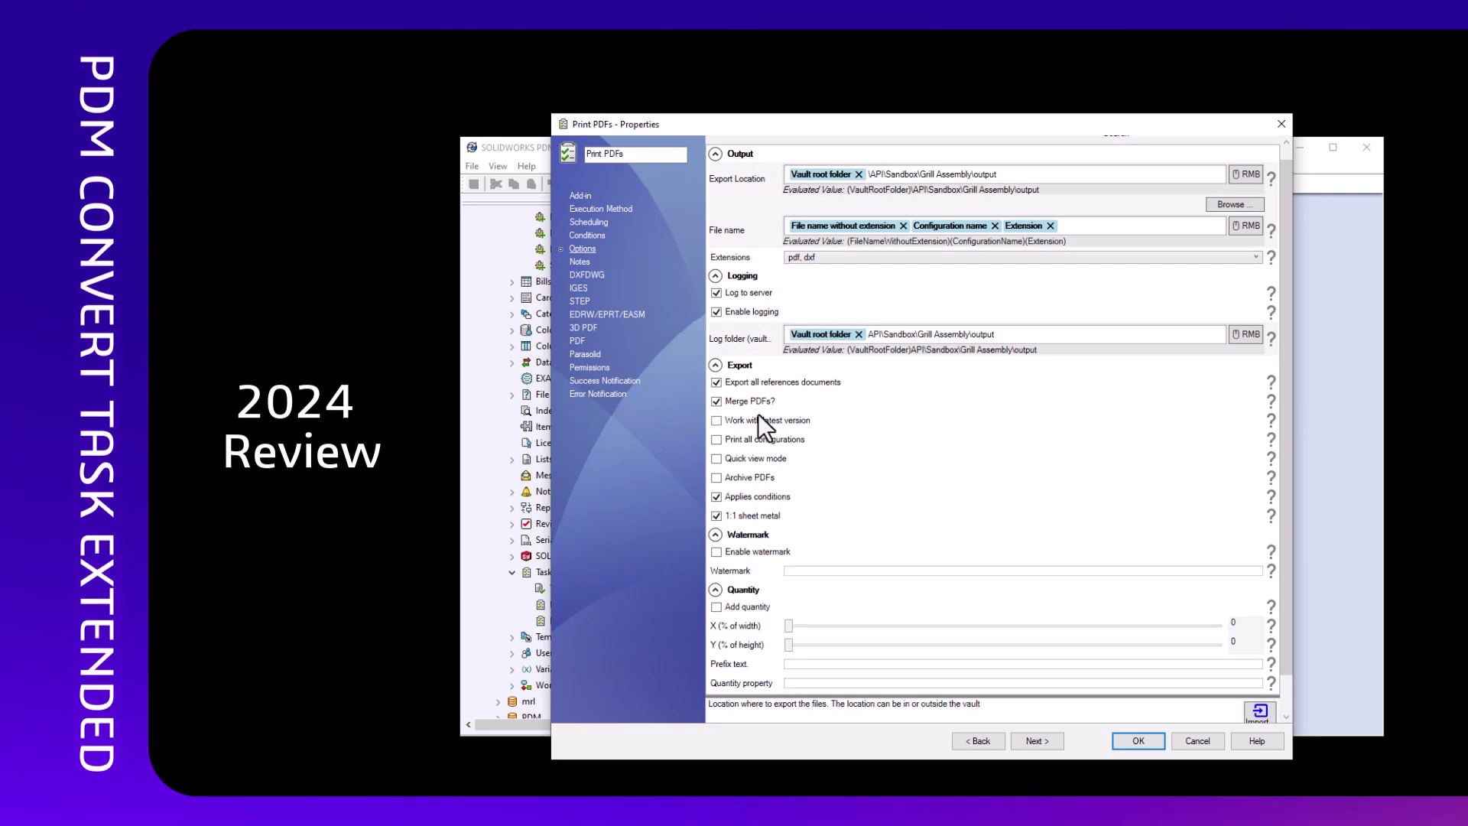
{"action": "left_click", "coordinate": [1256, 258]}
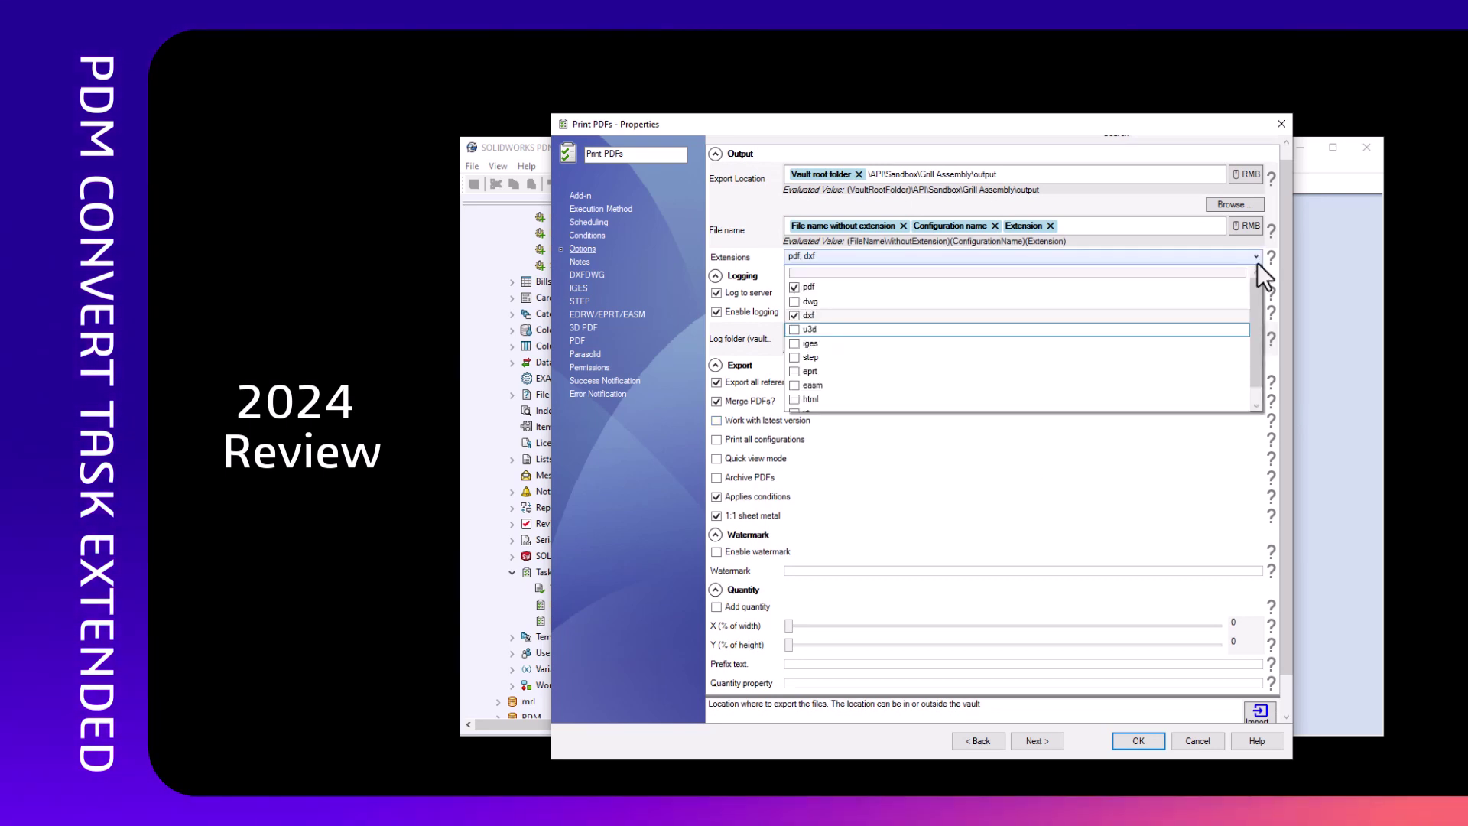
{"action": "left_click", "coordinate": [1253, 256]}
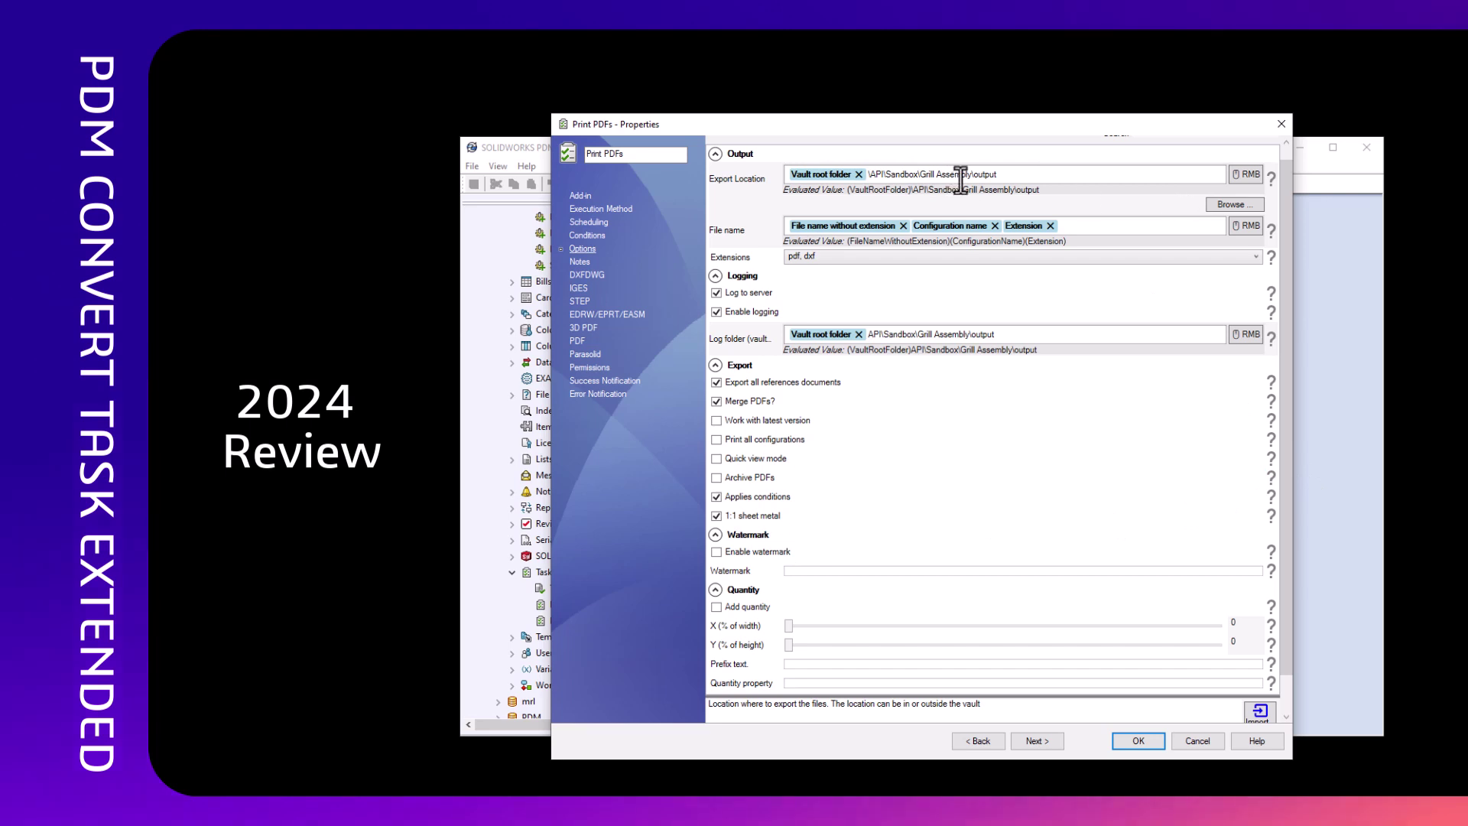
{"action": "mouse_move", "coordinate": [1283, 311]}
{"action": "left_mouse_down"}
{"action": "mouse_move", "coordinate": [1283, 340]}
{"action": "mouse_move", "coordinate": [1279, 305]}
{"action": "left_mouse_up"}
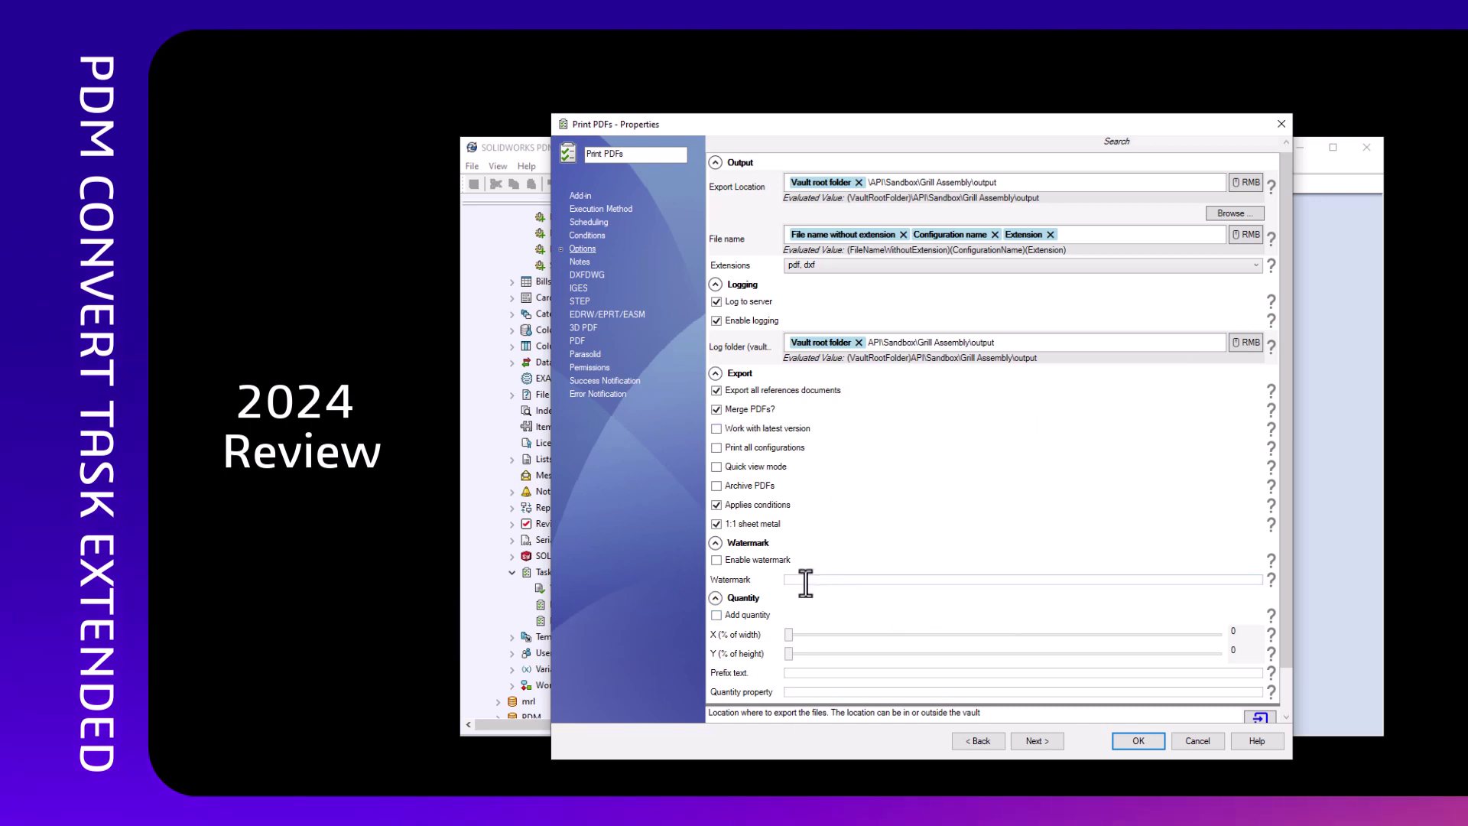
- Enable Add quantity with prefix text Quantity at about 8.3% of width and 12% of height, and open the quantity property for editing
{"action": "scroll", "coordinate": [1287, 527], "scroll_direction": "down", "scroll_amount": 1}
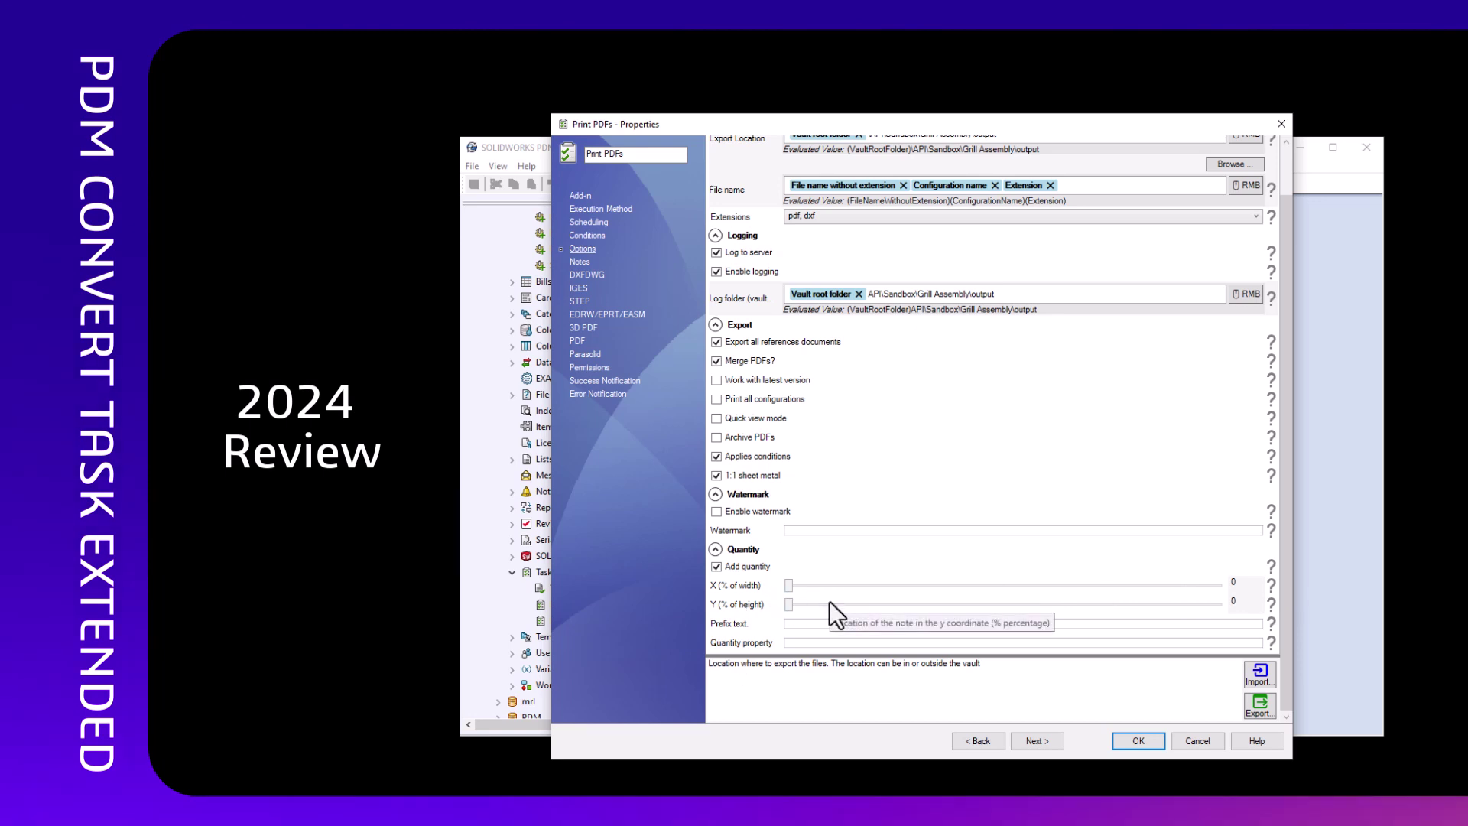
{"action": "left_click", "coordinate": [796, 623]}
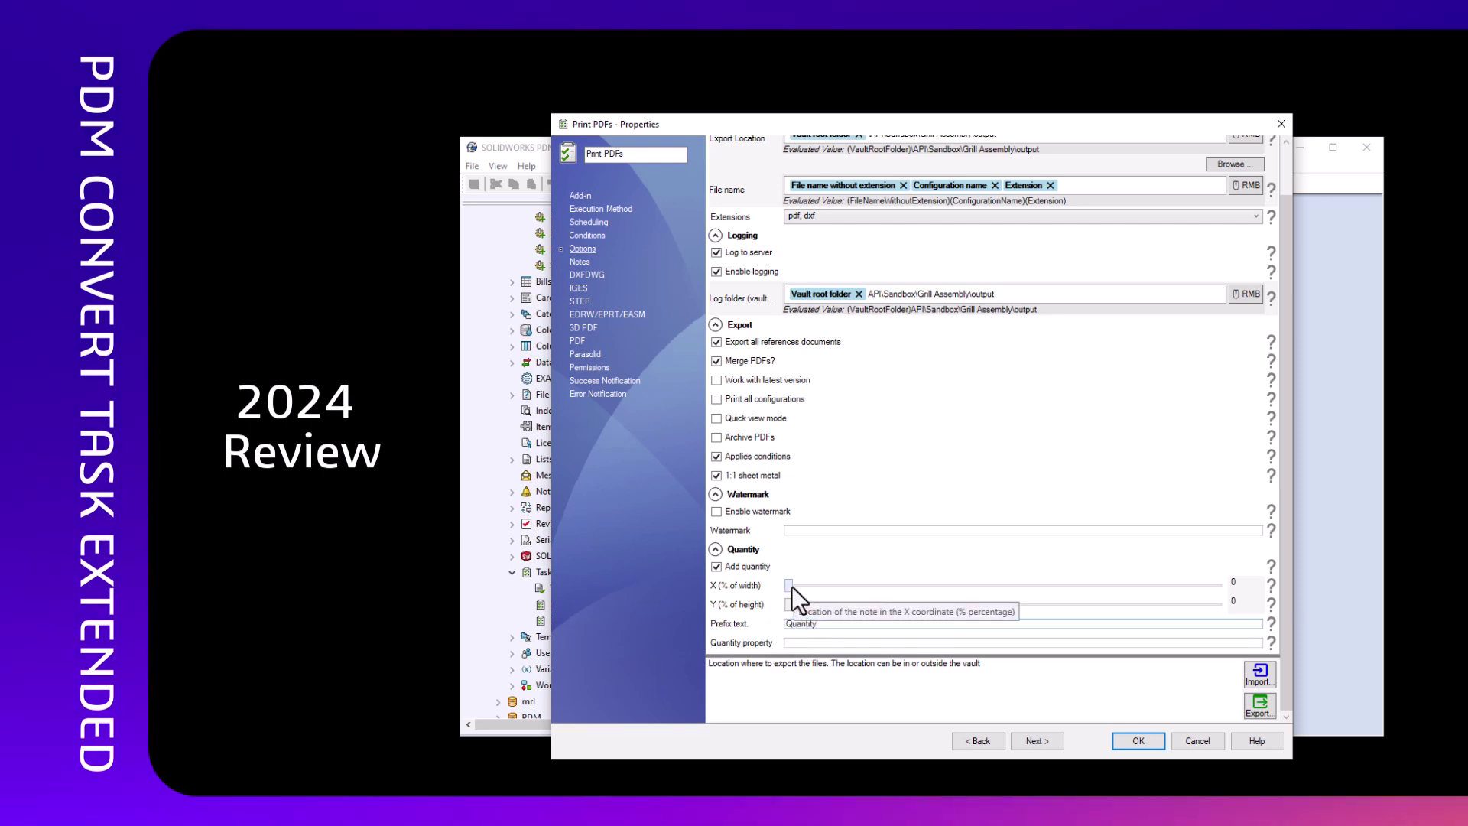
{"action": "left_click_drag", "start_coordinate": [791, 586], "coordinate": [827, 589]}
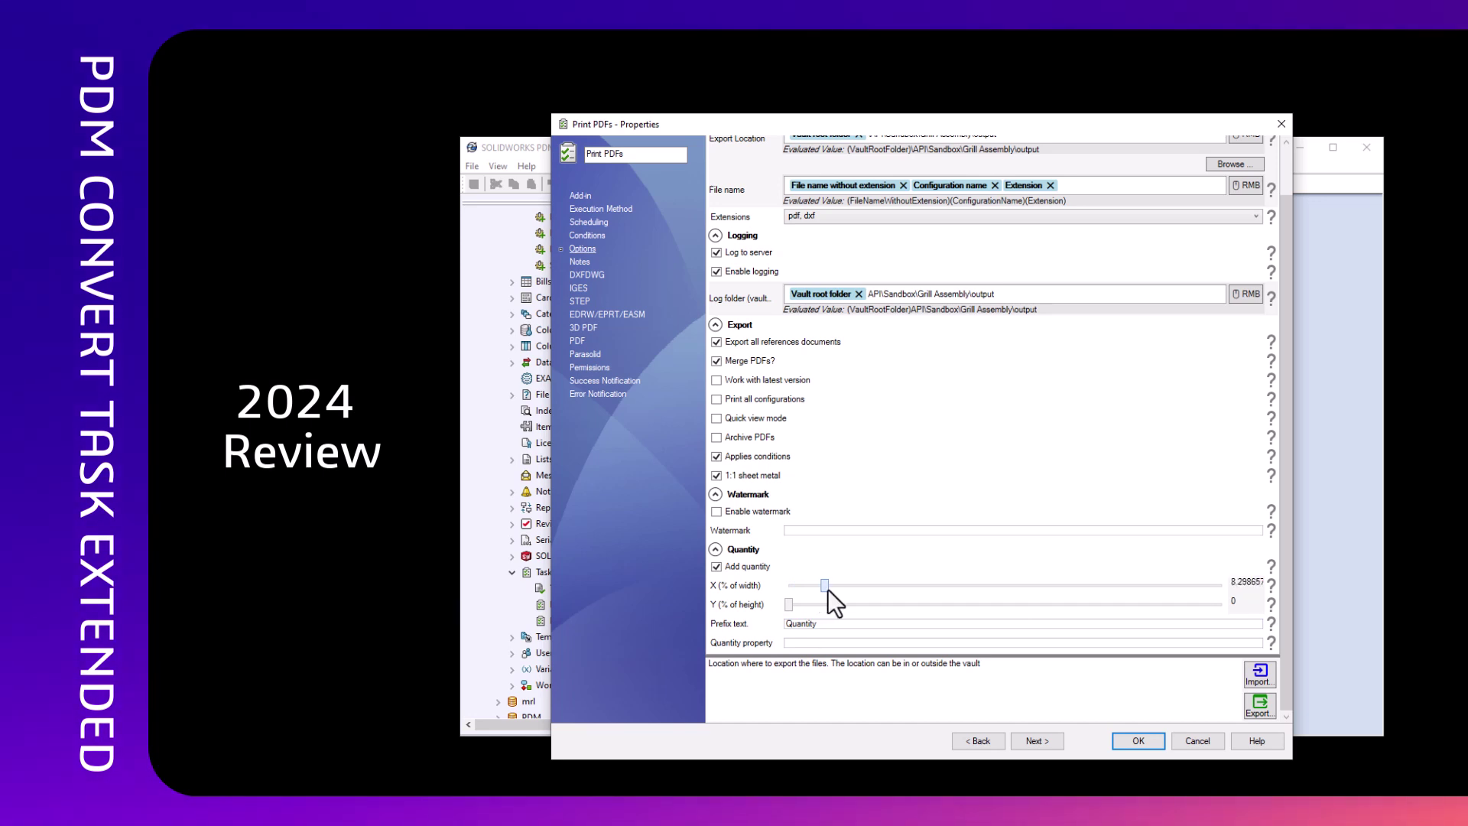
{"action": "left_click_drag", "start_coordinate": [789, 610], "coordinate": [842, 608]}
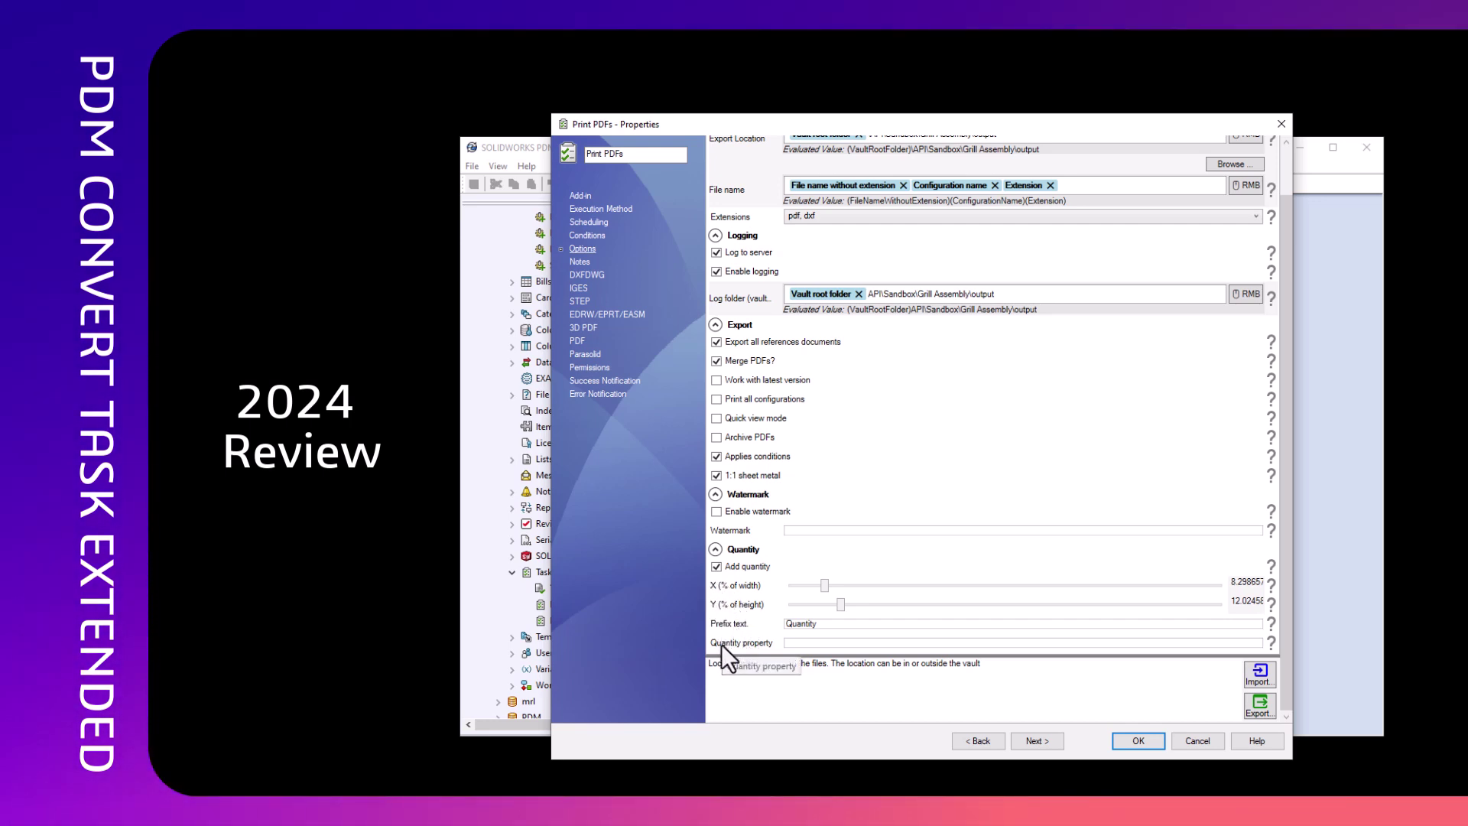
{"action": "left_click", "coordinate": [832, 641]}
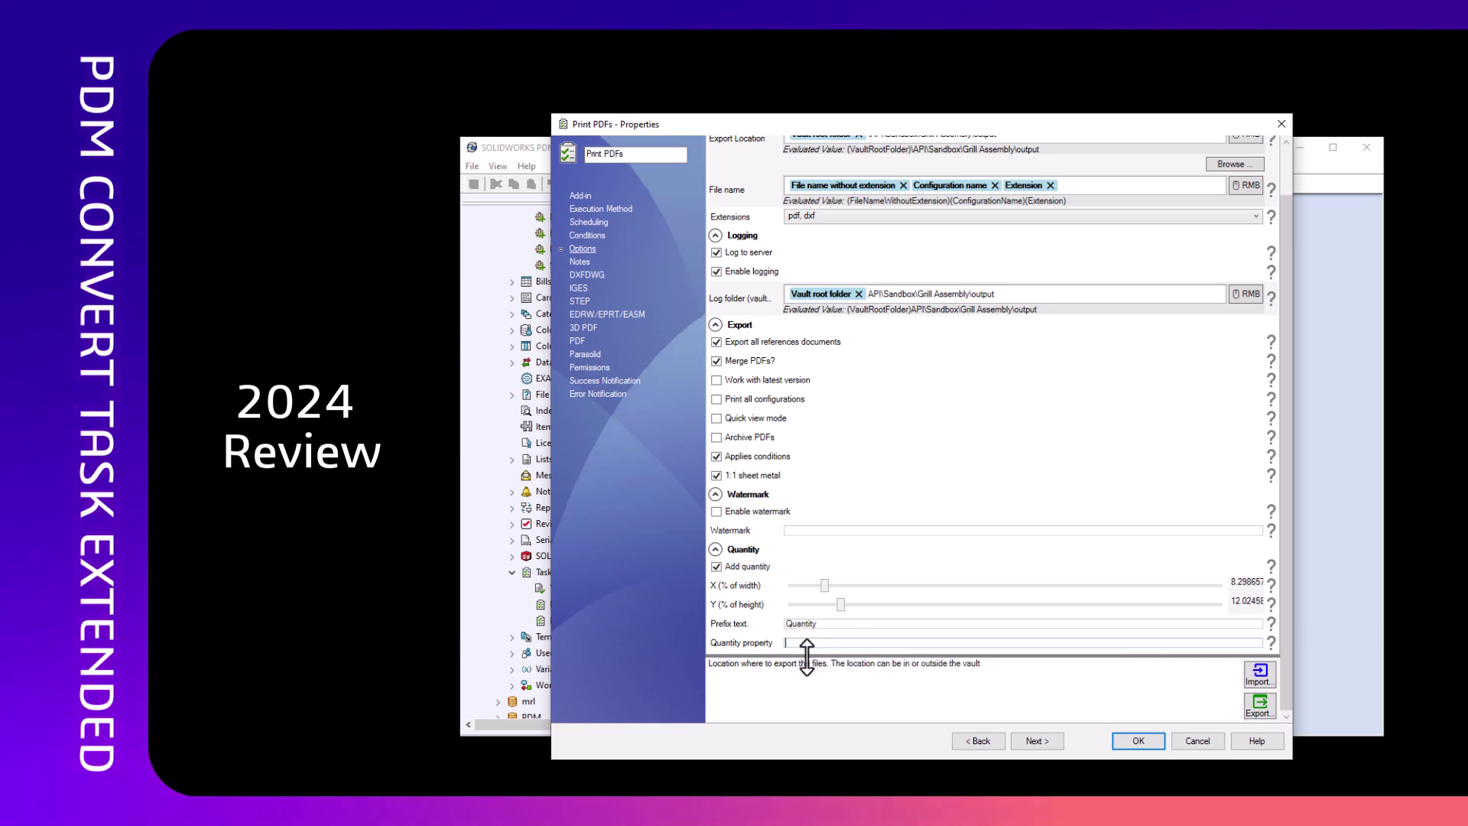